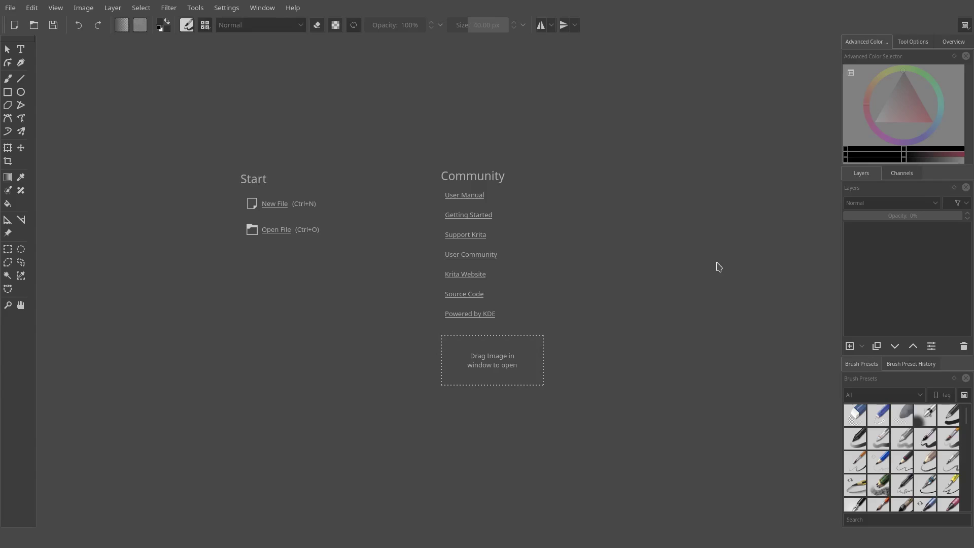
Create a new custom RGB/Alpha document of 1920 x 1080 pixels
click(272, 206)
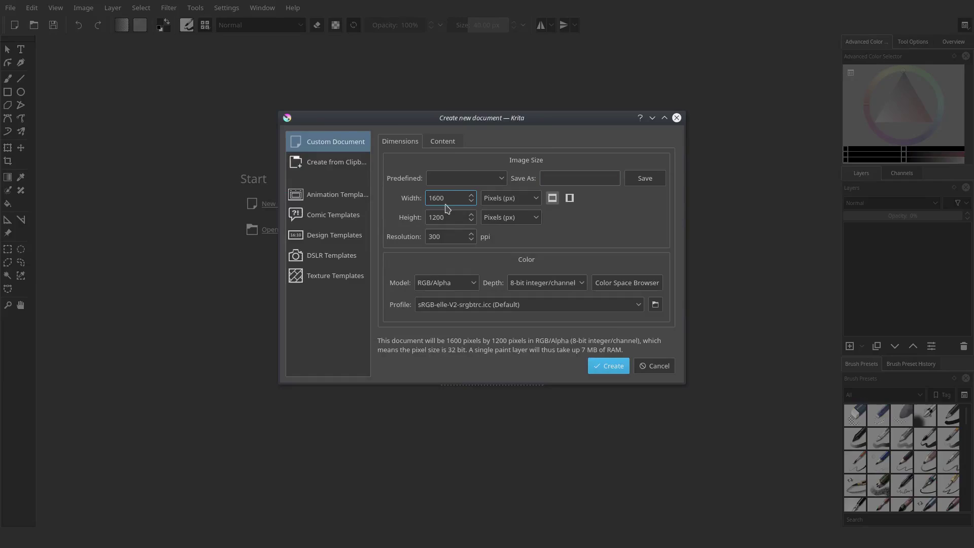
key(Return)
scroll(489, 233, down, 2)
drag(406, 231, 459, 241)
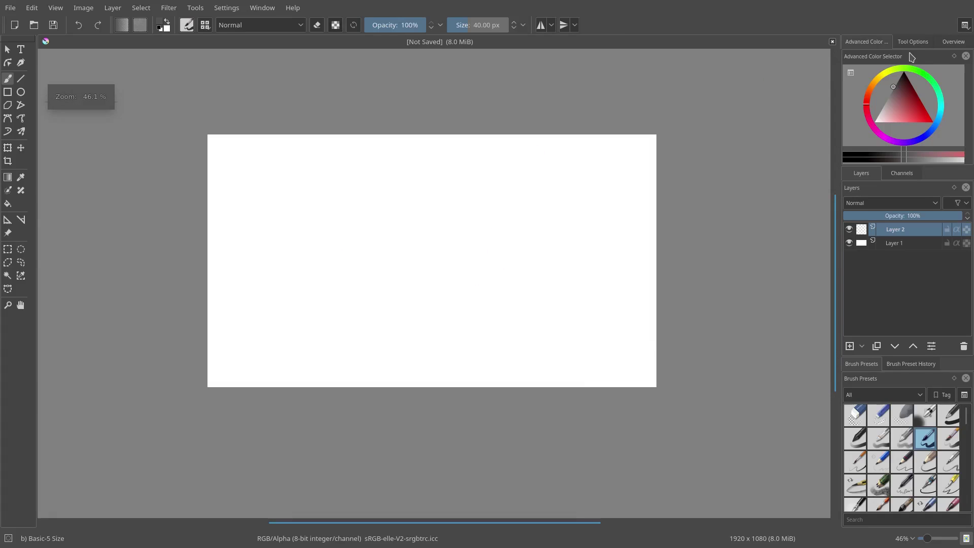
Switch to the Animation workspace and turn on onion skins for Layer 2
click(962, 25)
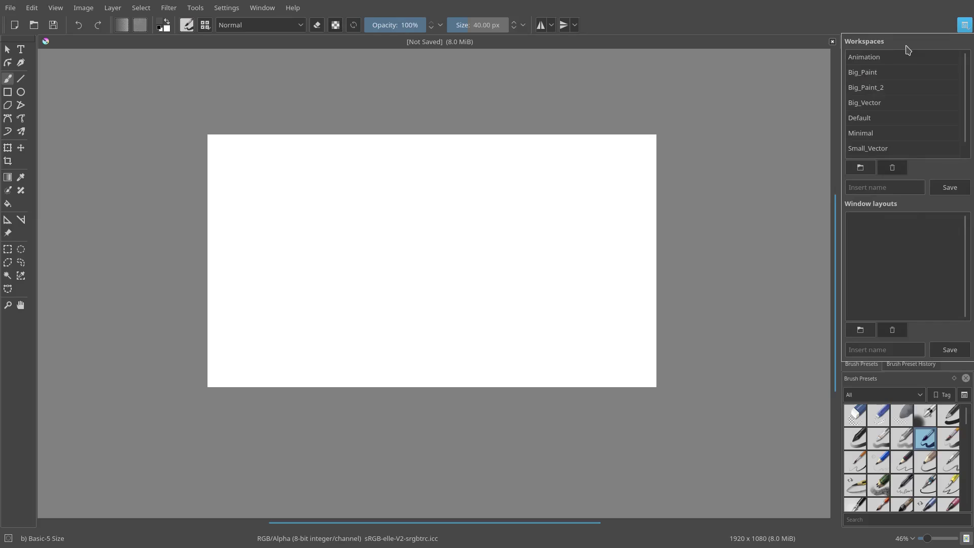
click(940, 59)
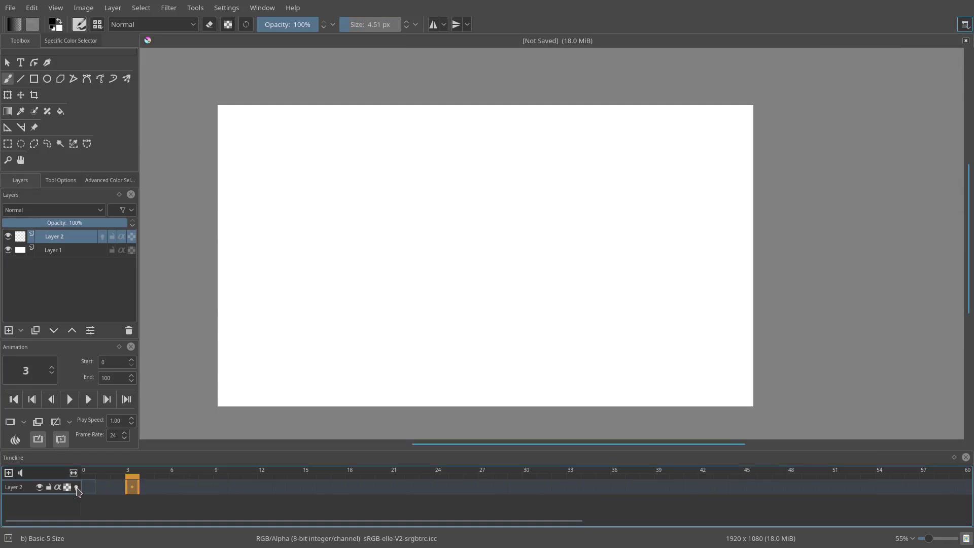
click(76, 487)
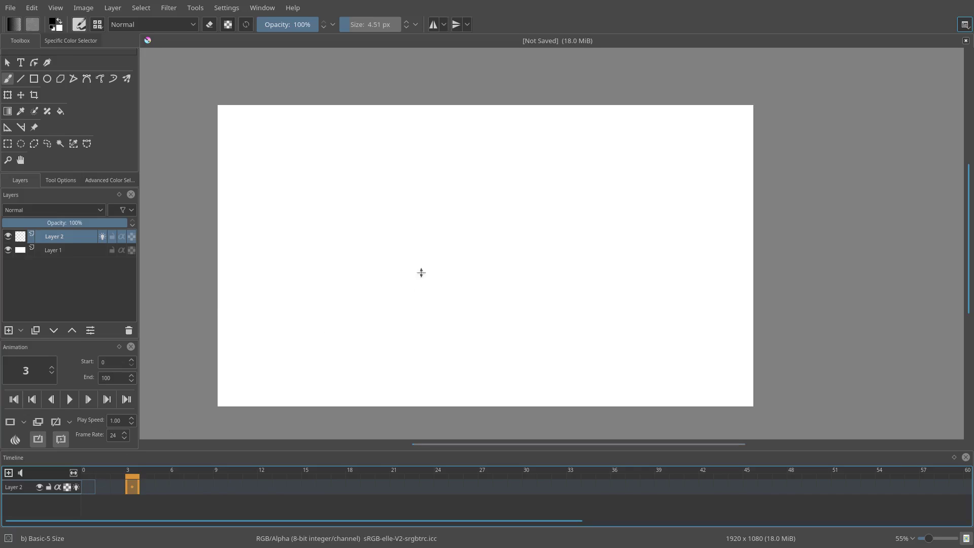
Sketch test strokes on frames 3 and 6 of Layer 2 to try out the onion skins
mouse_move(402, 259)
mouse_down()
mouse_move(567, 202)
mouse_move(432, 247)
mouse_move(510, 207)
mouse_move(556, 214)
mouse_up()
click(176, 487)
key(ctrl+z)
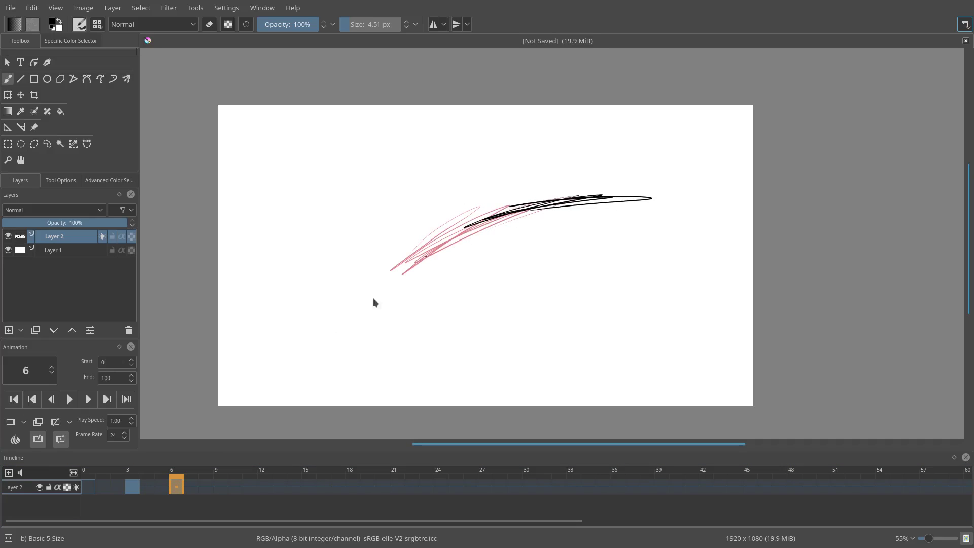
click(294, 363)
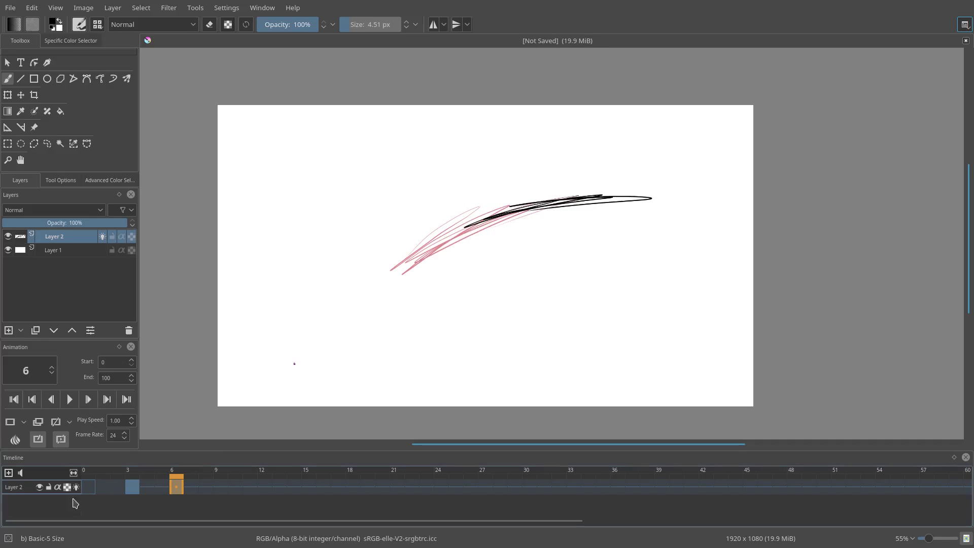
right_click(16, 440)
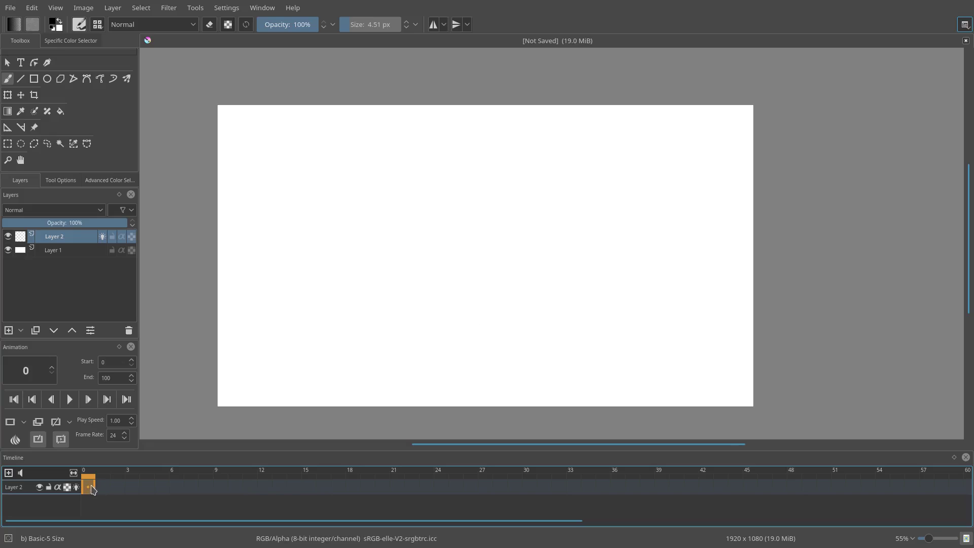
Create a duplicate frame at frame 3 of Layer 2
click(132, 490)
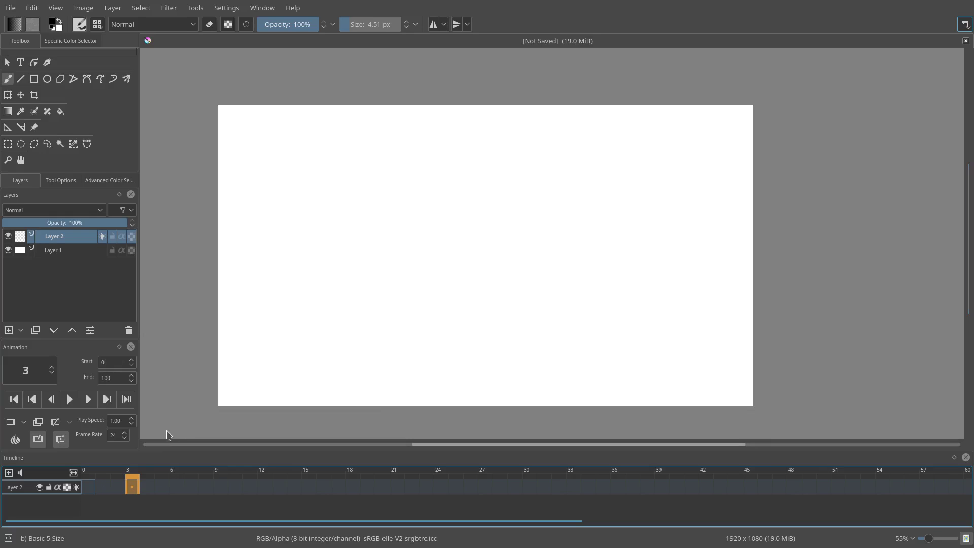
right_click(133, 488)
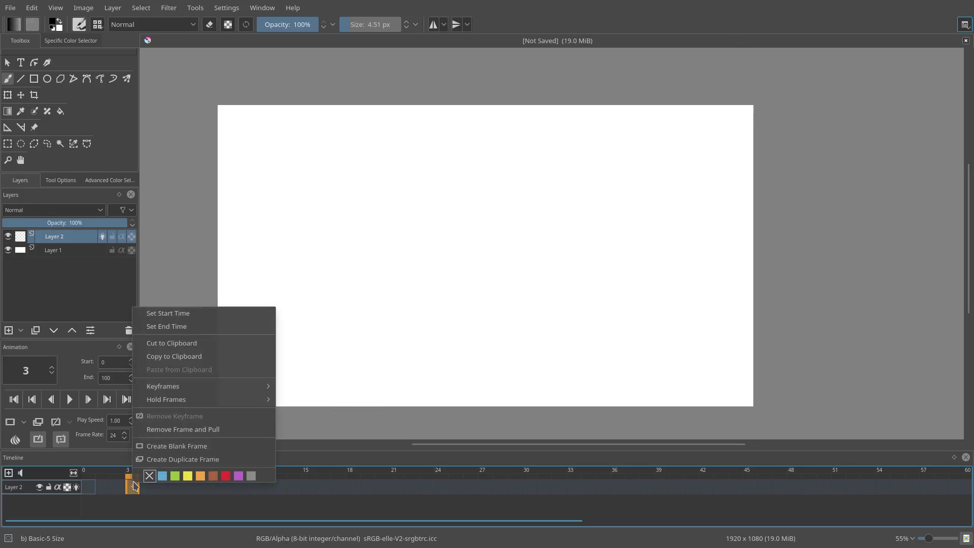
click(150, 460)
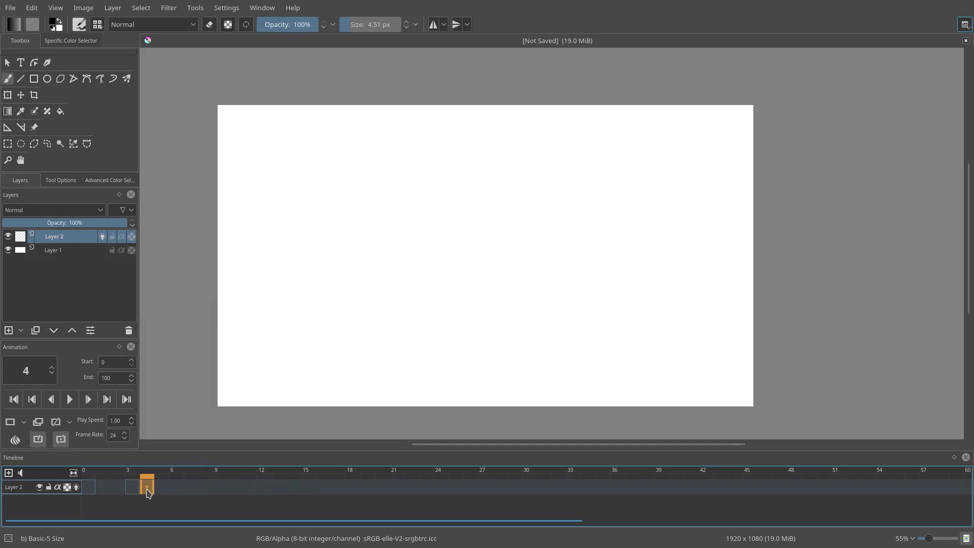
Sketch a thumbs-up hand on frame 3, with the forearm's lower edge running down to the canvas edge
click(135, 486)
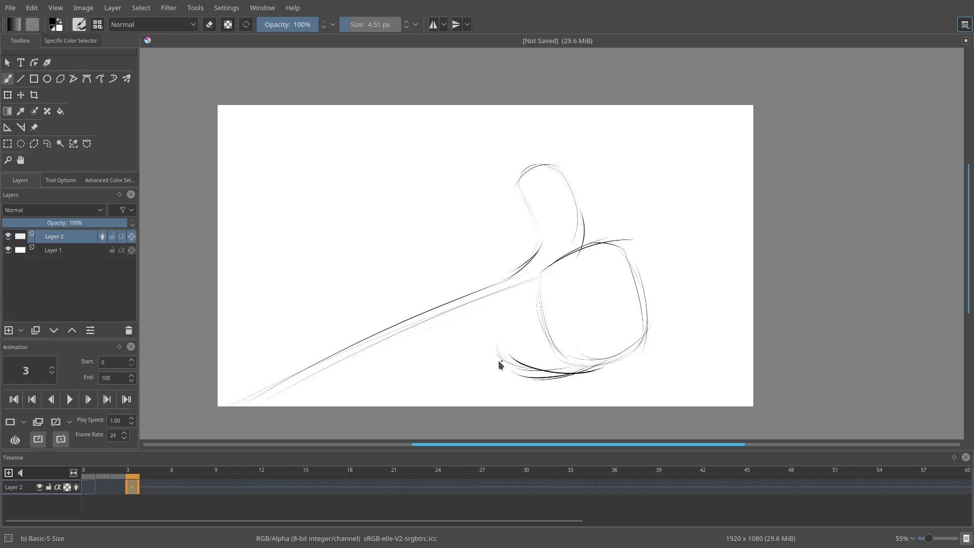
drag(480, 371, 427, 386)
drag(510, 365, 362, 407)
mouse_move(476, 371)
mouse_down()
mouse_move(386, 406)
mouse_move(351, 407)
mouse_up()
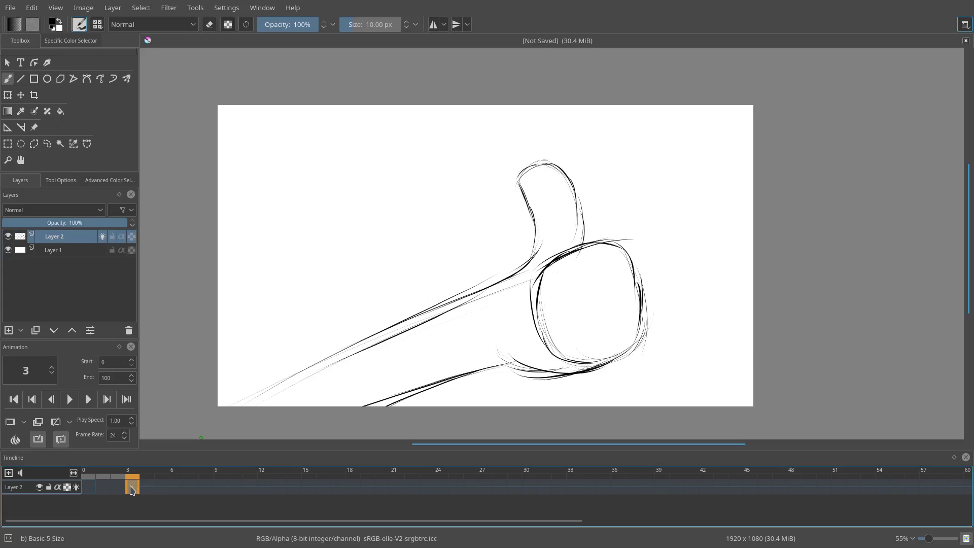
Move the thumbs-up keyframe from frame 3 to frame 30
key(space)
drag(587, 481, 523, 491)
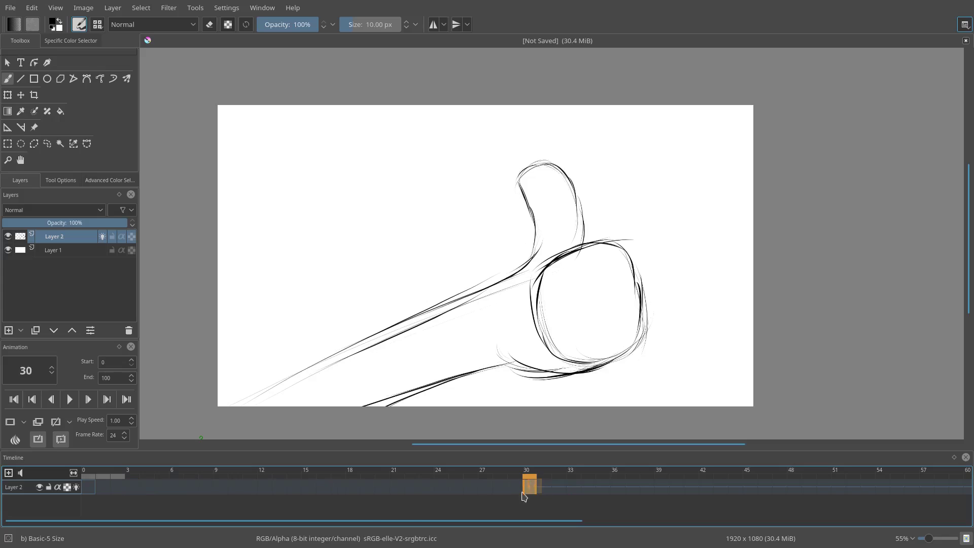
Compare frames 0, 3, 15 and 30, toggling Layer 2's onion skins off and on
click(127, 490)
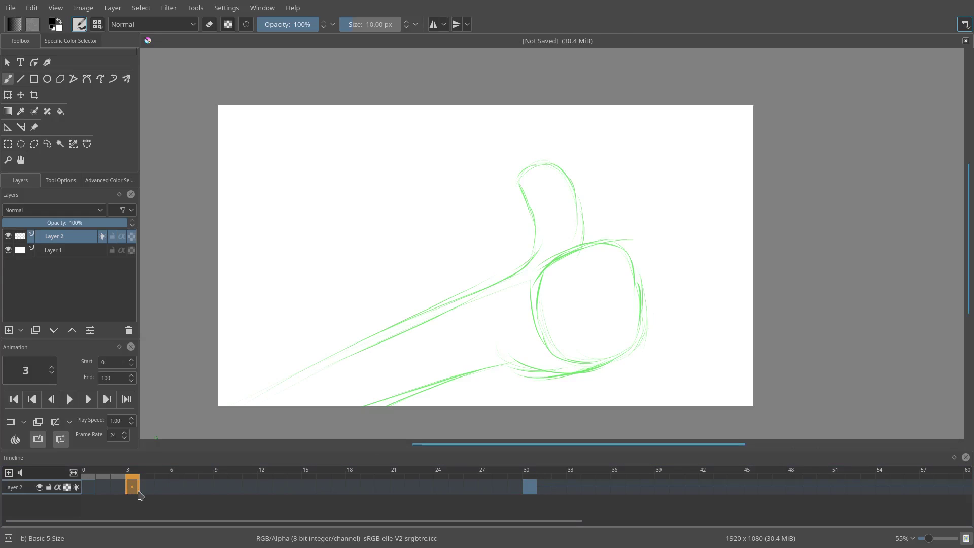
click(530, 488)
click(89, 487)
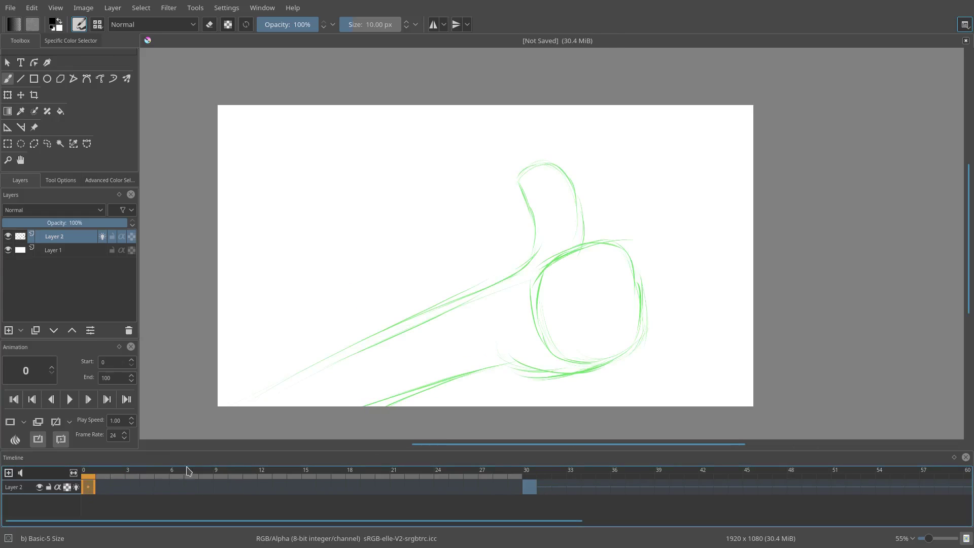
click(75, 488)
click(74, 488)
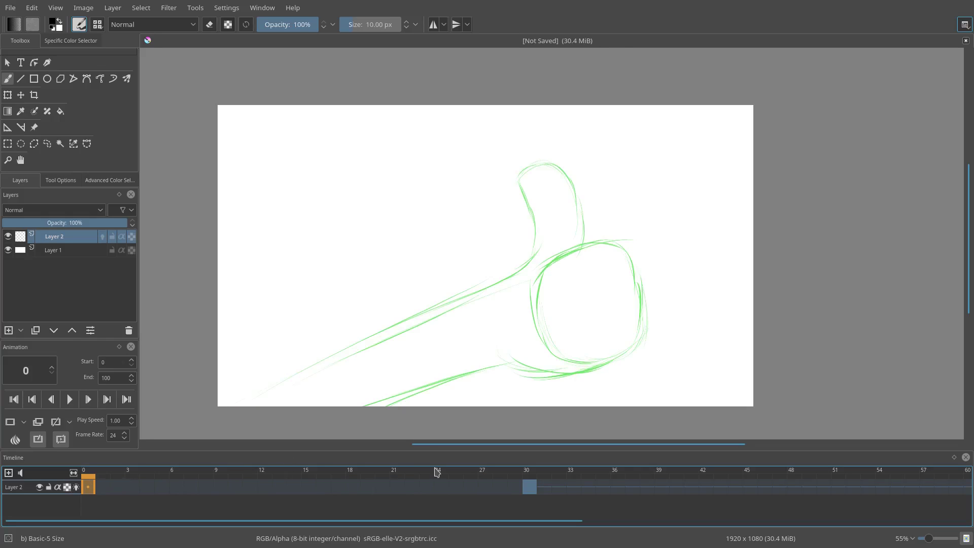
click(530, 487)
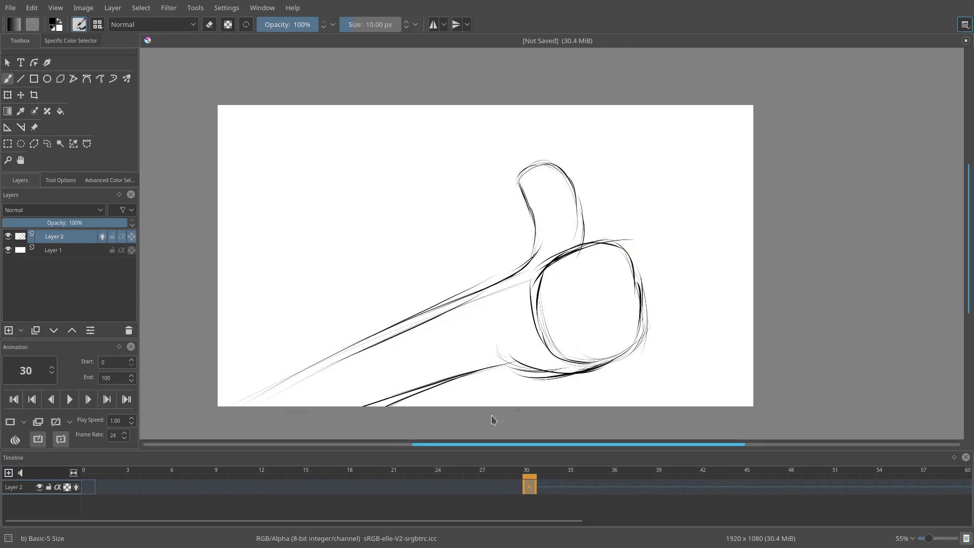
click(308, 488)
scroll(421, 278, down, 3)
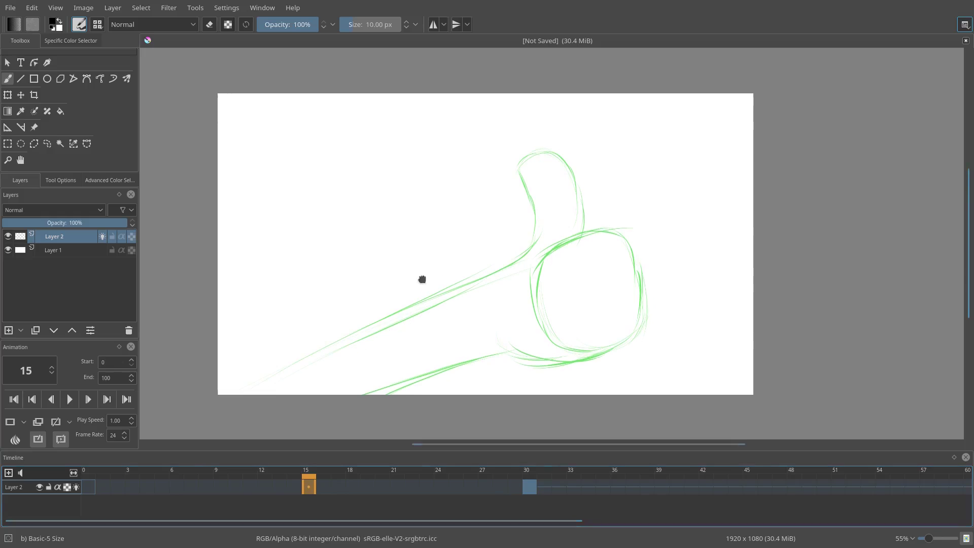
Duplicate the thumbs-up drawing from frame 30 onto frame 31 and move the copy to frame 15
click(530, 487)
click(544, 488)
right_click(543, 492)
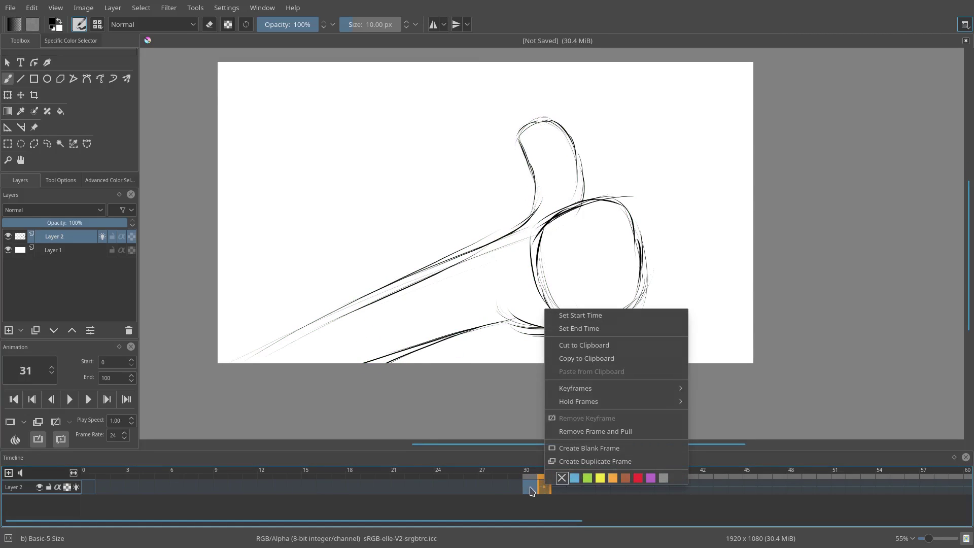
click(530, 488)
right_click(544, 485)
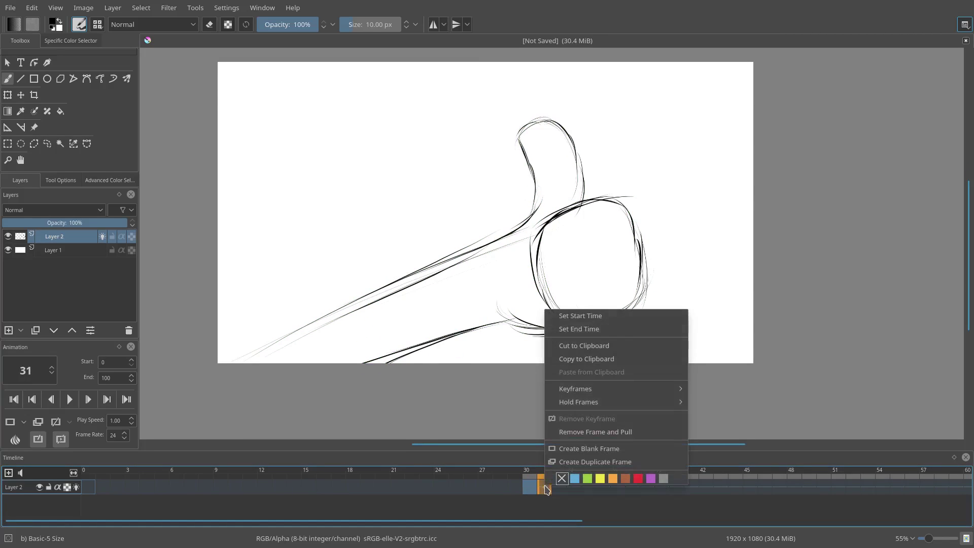
click(558, 462)
drag(545, 491, 309, 486)
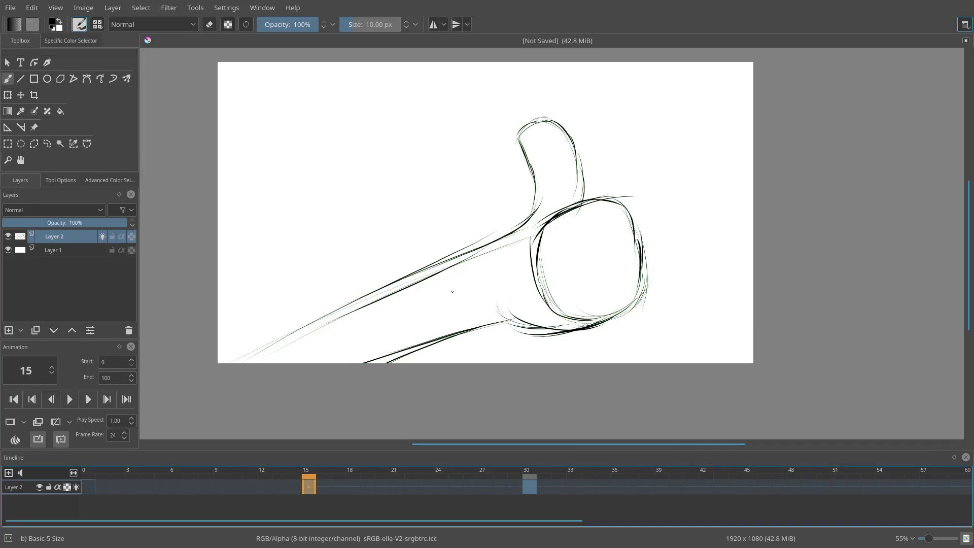
Transform the arm drawing on frame 15, rotating it clockwise and shifting it slightly right of the onion-skin pose
click(8, 95)
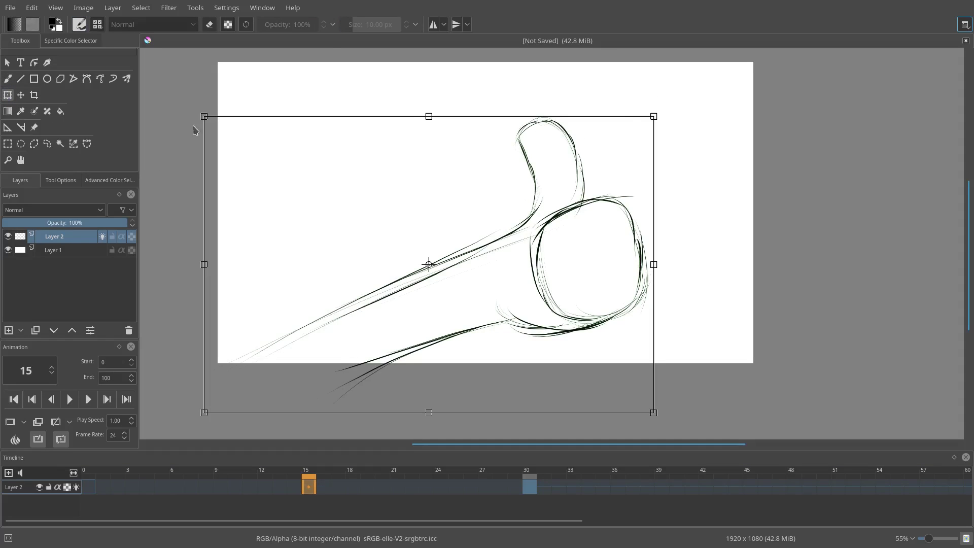
mouse_move(655, 118)
mouse_down()
mouse_move(644, 124)
mouse_move(665, 90)
mouse_move(696, 157)
mouse_up()
key(Escape)
drag(242, 143, 233, 168)
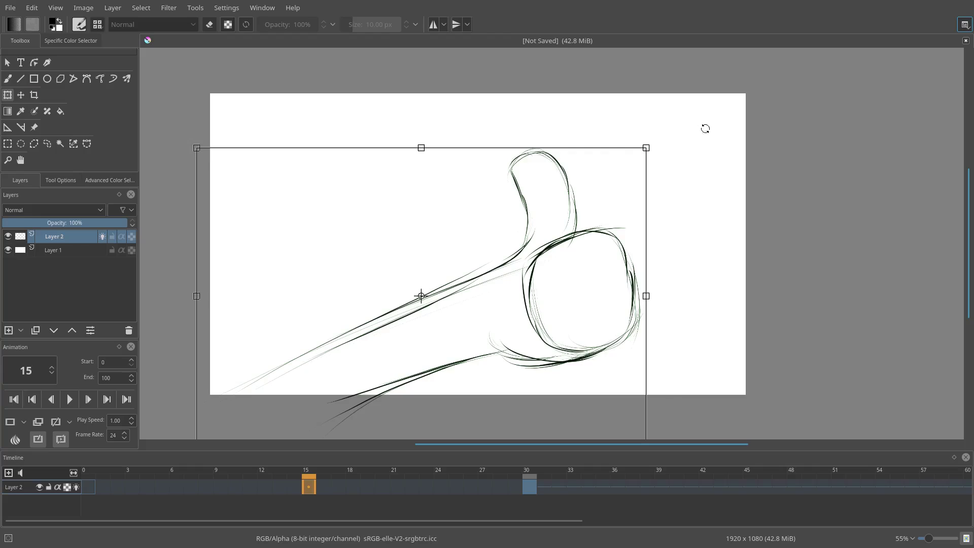
drag(717, 110, 729, 152)
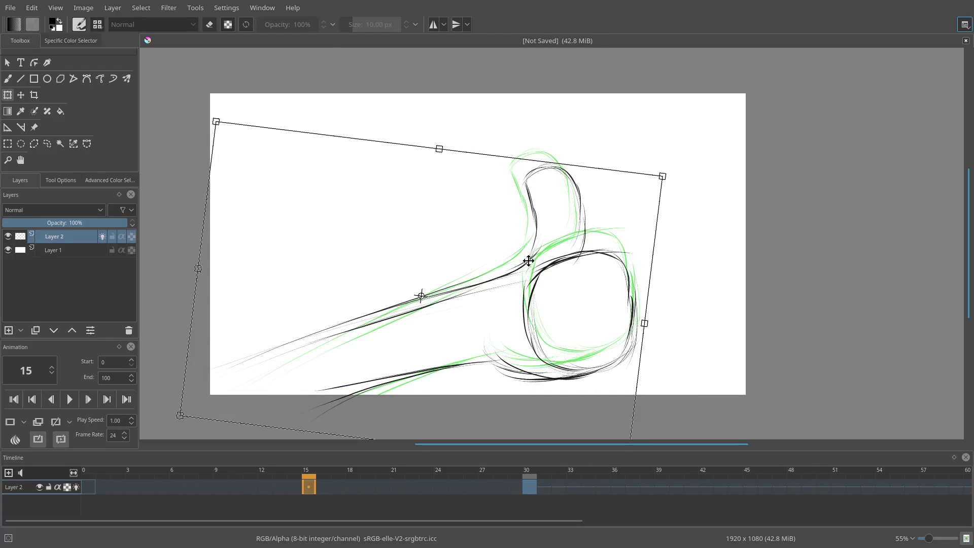
mouse_move(528, 261)
mouse_down()
mouse_move(517, 320)
mouse_move(554, 297)
mouse_move(557, 264)
mouse_up()
drag(692, 174, 696, 190)
drag(564, 276, 582, 257)
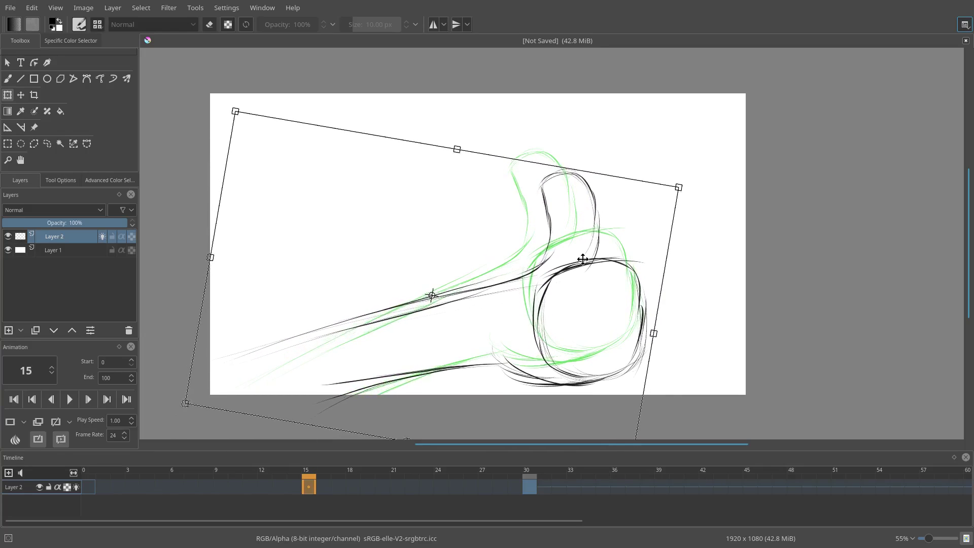
drag(716, 155, 717, 182)
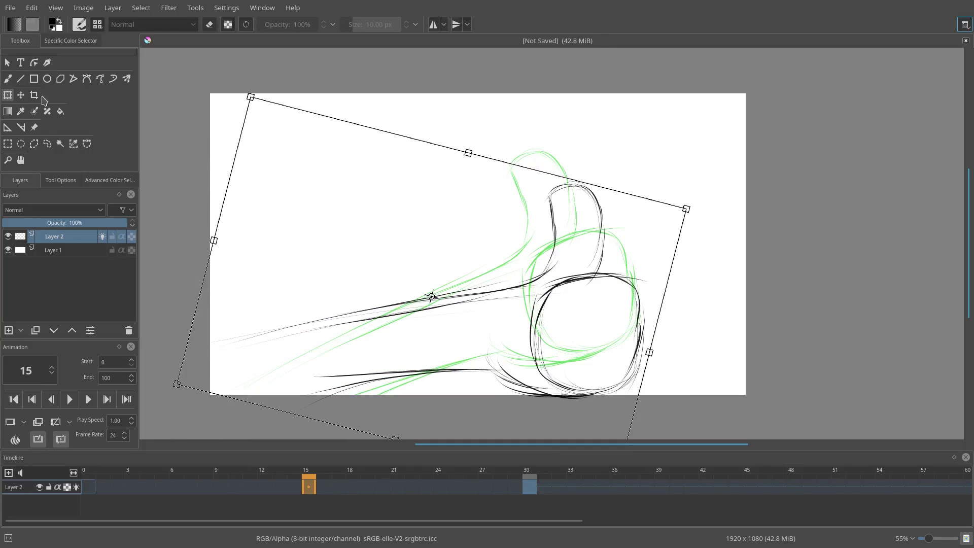
Select the forearm on frame 15 with a freehand selection and transform the arm parts into a lower pose with a bent wrist
click(47, 144)
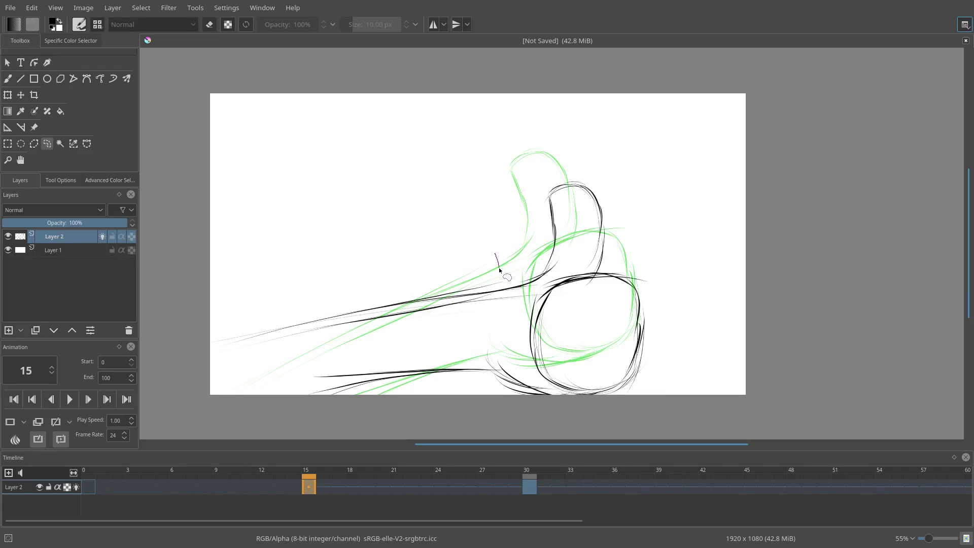
mouse_move(499, 289)
mouse_down()
mouse_move(489, 342)
mouse_move(503, 387)
mouse_move(449, 413)
mouse_move(279, 436)
mouse_move(378, 162)
mouse_up()
key(ctrl+t)
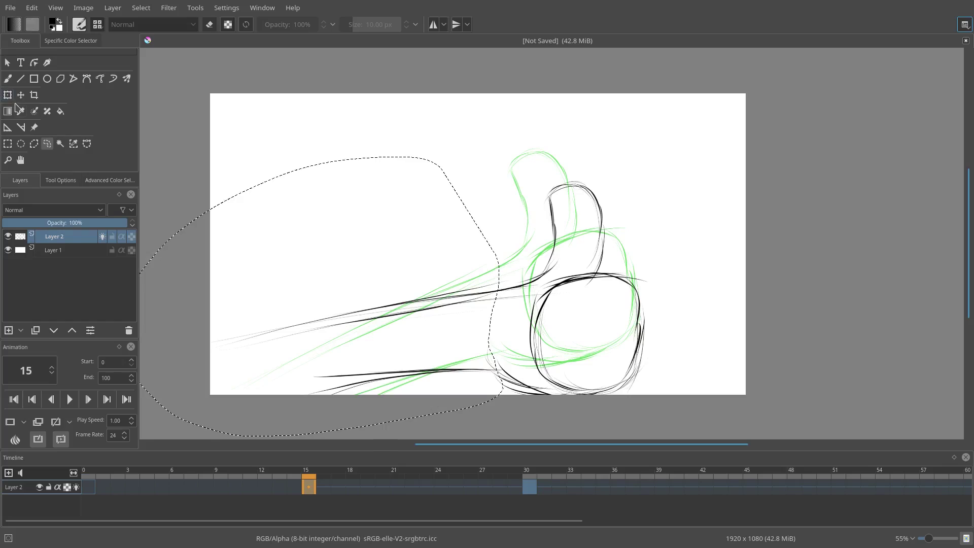
drag(591, 298, 586, 304)
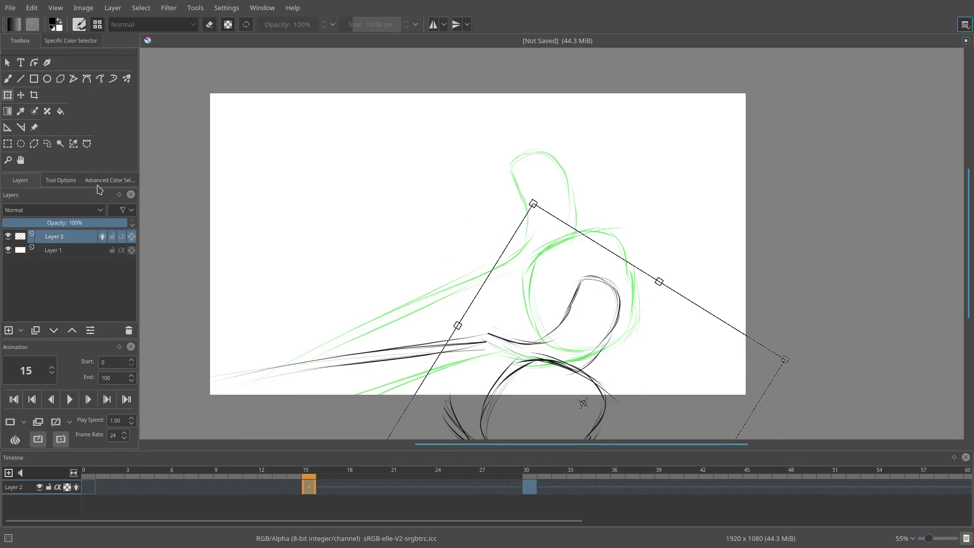
Redraw the forearm on frame 15 with the brush, clearing the selection and erasing stray lines
click(8, 79)
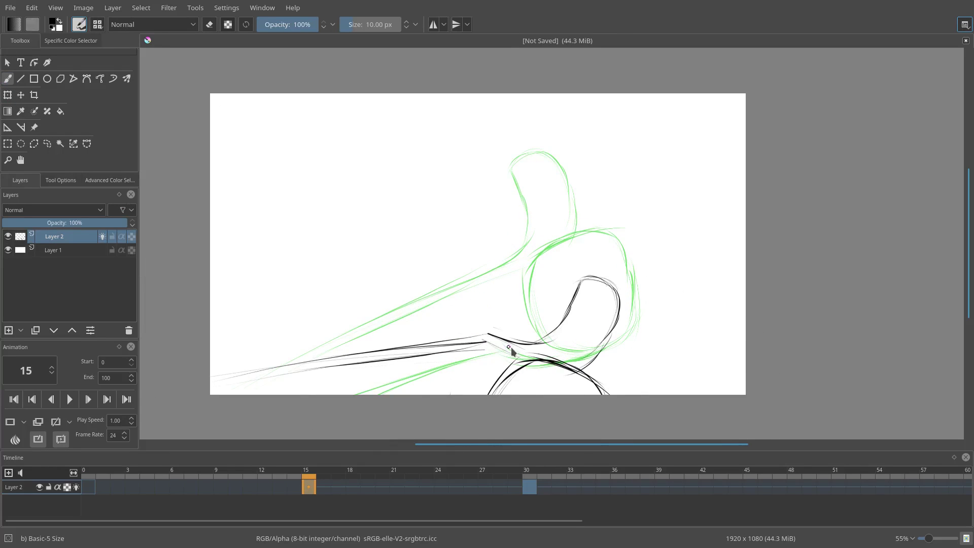
mouse_move(460, 344)
mouse_down()
mouse_move(492, 341)
mouse_move(436, 334)
mouse_move(524, 345)
mouse_move(407, 345)
mouse_move(203, 395)
mouse_up()
click(141, 8)
click(148, 37)
key(e)
key(e)
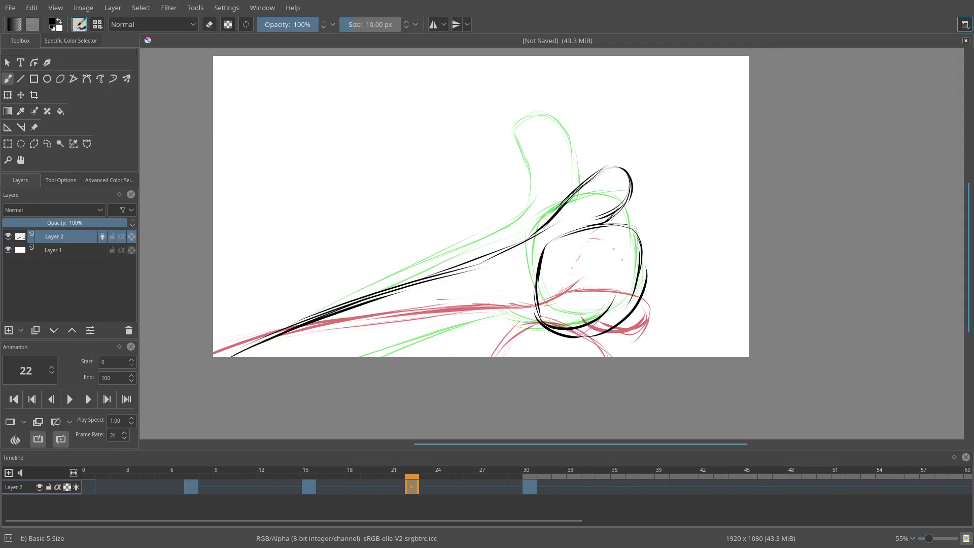
Sketch the forearm's lower edge on frame 22 with several strokes from the fist to the canvas edge
drag(528, 322, 481, 331)
drag(534, 319, 461, 338)
drag(539, 321, 436, 350)
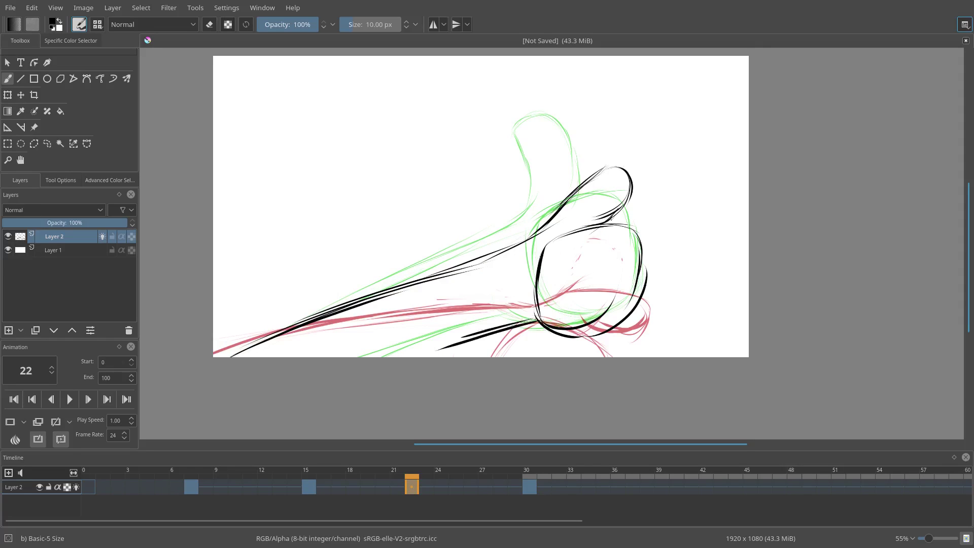
drag(506, 327, 437, 357)
drag(512, 326, 436, 358)
Sketch the in-between pose on frame 26 with the forearm edges, a raised thumb and a rounded fist, guided by the onion skins
mouse_move(509, 246)
mouse_down()
mouse_move(224, 354)
mouse_move(299, 323)
mouse_up()
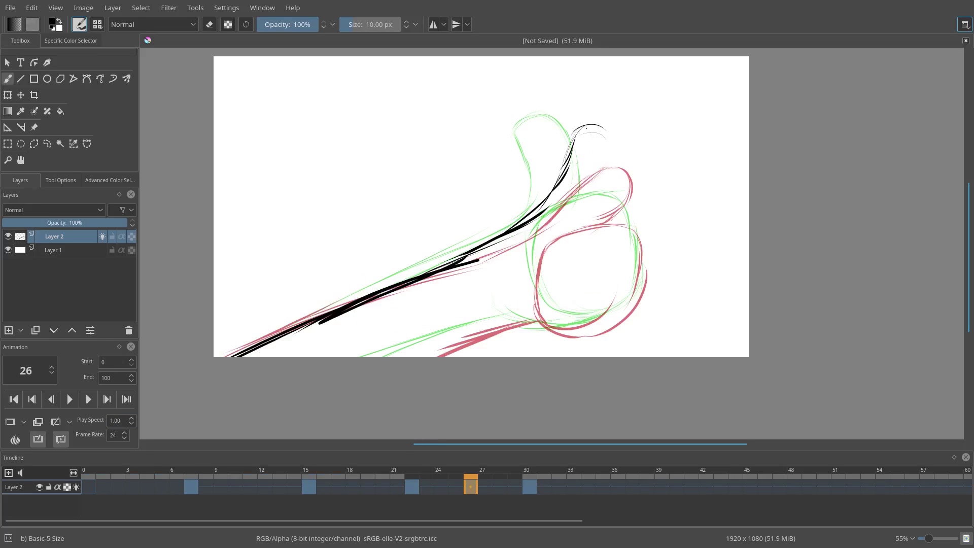
mouse_move(587, 128)
mouse_down()
mouse_move(616, 159)
mouse_move(560, 215)
mouse_move(629, 223)
mouse_move(641, 268)
mouse_move(610, 306)
mouse_move(565, 307)
mouse_up()
mouse_move(537, 232)
mouse_down()
mouse_move(535, 287)
mouse_move(547, 315)
mouse_move(568, 329)
mouse_move(624, 300)
mouse_up()
mouse_move(632, 228)
mouse_down()
mouse_move(637, 297)
mouse_move(616, 307)
mouse_up()
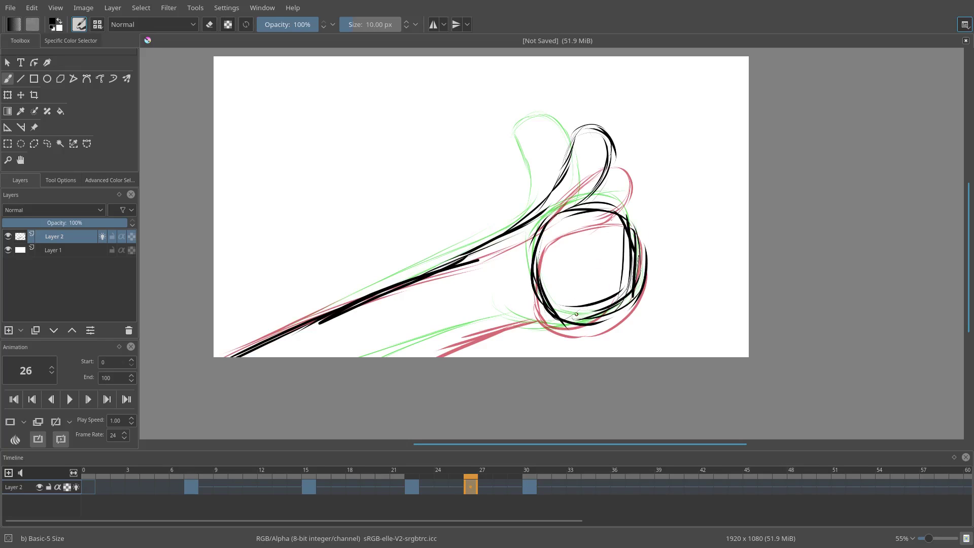
drag(553, 316, 442, 357)
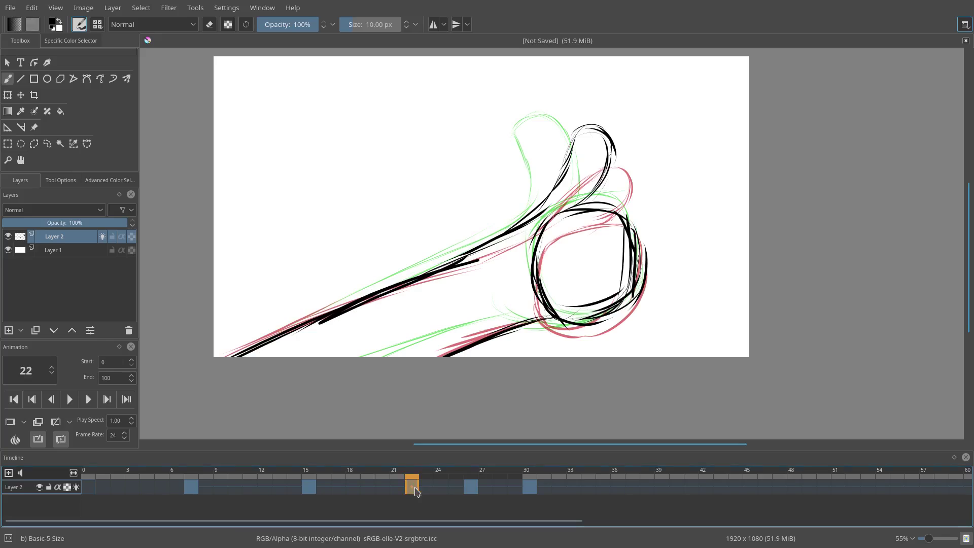
Play the animation, stop it, and replay it from the first frame to check the motion
click(69, 399)
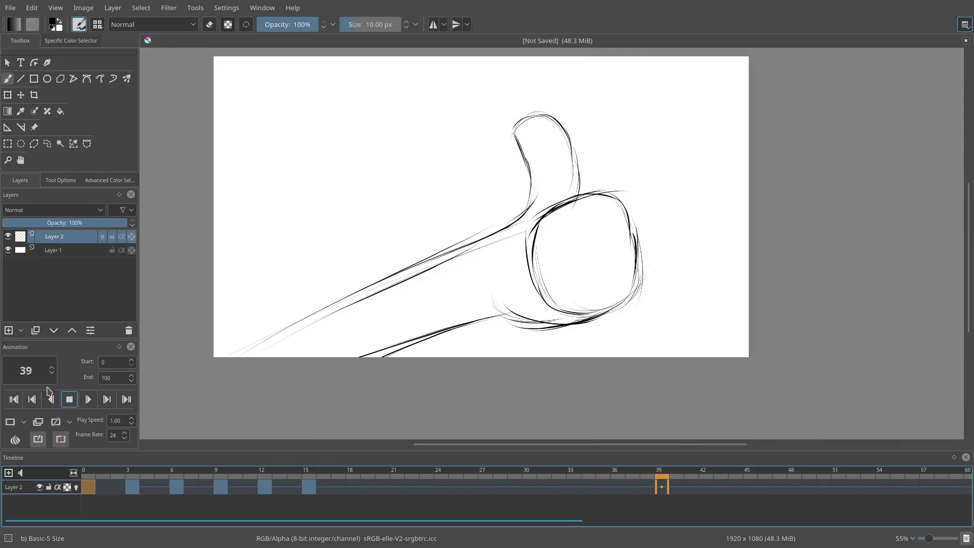
click(71, 401)
click(69, 402)
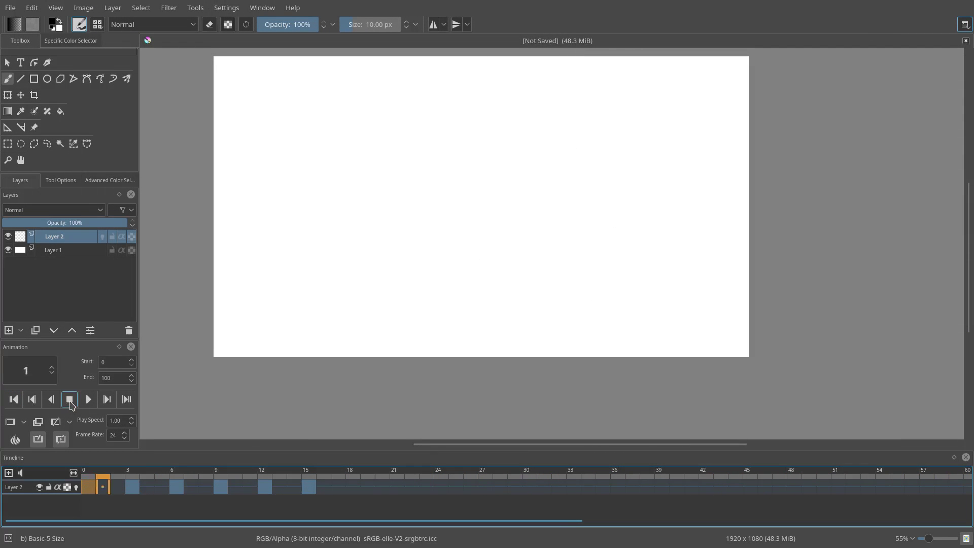
click(14, 399)
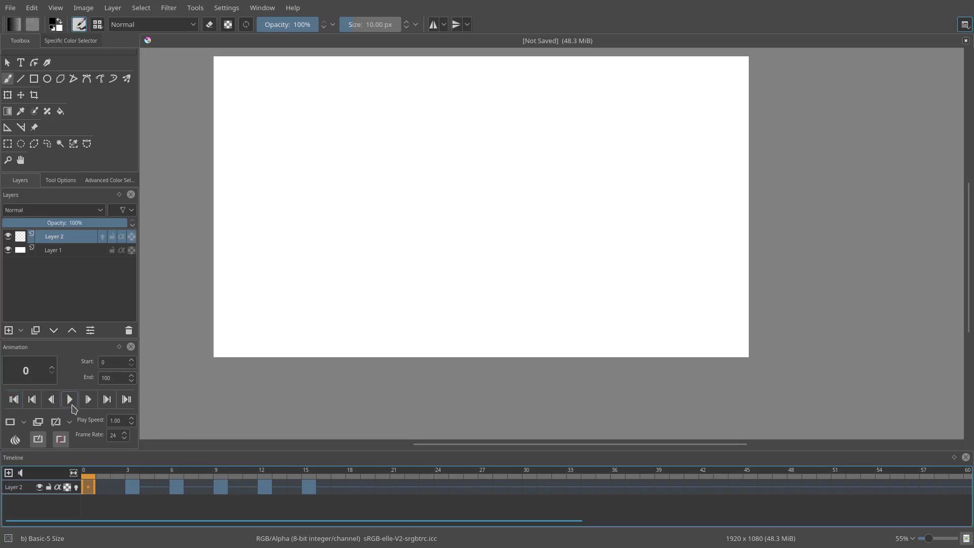
click(70, 403)
Erase the bent thumb from the drawing on frame 11 and turn on Layer 2's onion skins
click(261, 488)
click(251, 488)
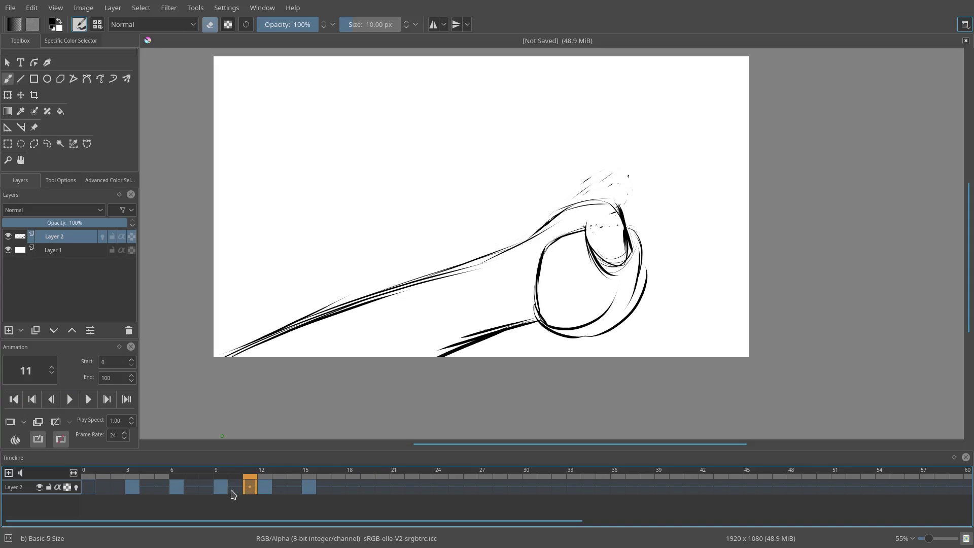
click(221, 489)
click(236, 490)
click(248, 488)
key(e)
mouse_move(586, 223)
mouse_down()
mouse_move(594, 267)
mouse_move(581, 243)
mouse_move(590, 267)
mouse_move(591, 243)
mouse_move(554, 273)
mouse_move(604, 266)
mouse_up()
key(e)
click(76, 487)
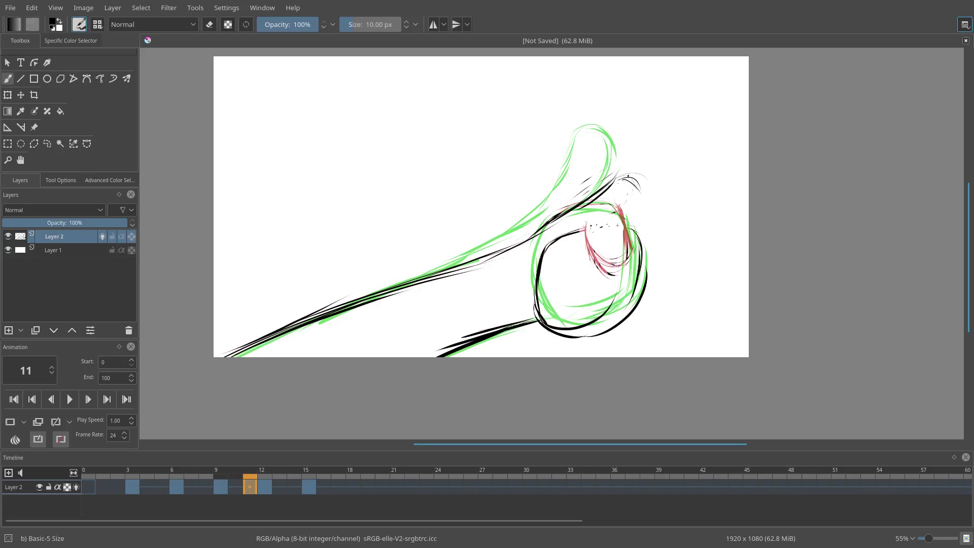
Sketch the lifted thumb on frame 11 with curved strokes down over the front of the fist
drag(628, 178, 638, 208)
drag(628, 180, 642, 269)
mouse_move(625, 207)
mouse_down()
mouse_move(610, 283)
mouse_move(618, 270)
mouse_up()
drag(616, 214, 601, 279)
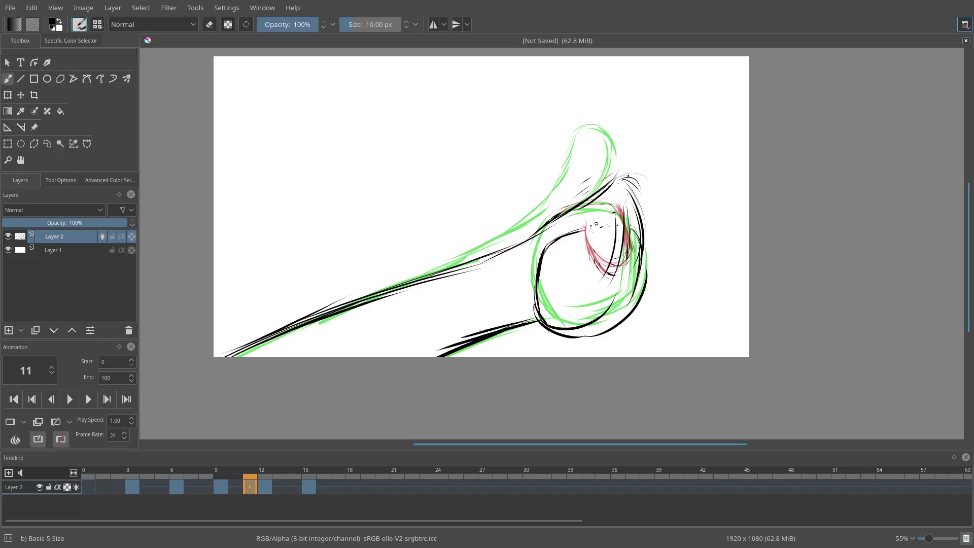
mouse_move(583, 214)
mouse_down()
mouse_move(563, 269)
mouse_move(567, 258)
mouse_up()
drag(614, 231, 600, 280)
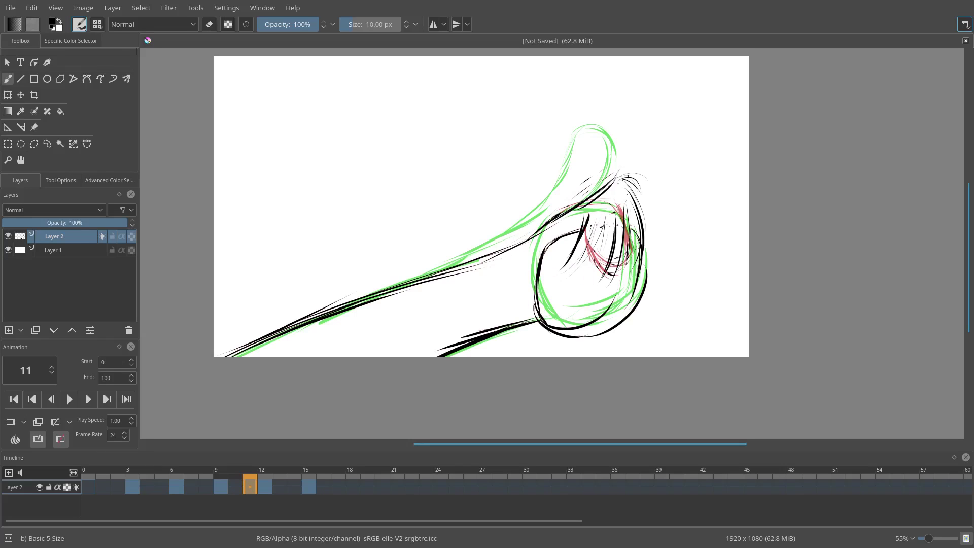
Turn off Layer 2's onion skins and play the animation from the first frame at 30 fps with the end at frame 25
click(76, 487)
click(14, 399)
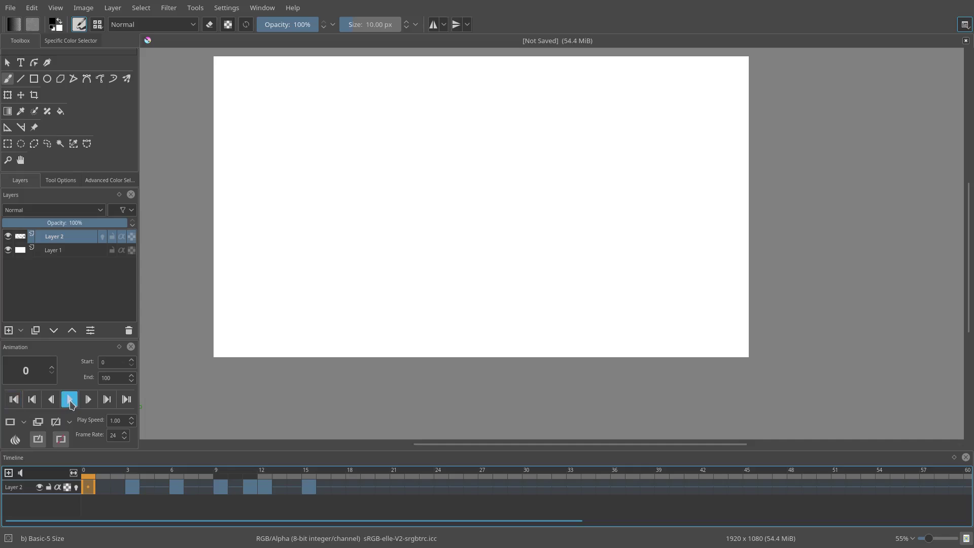
click(70, 399)
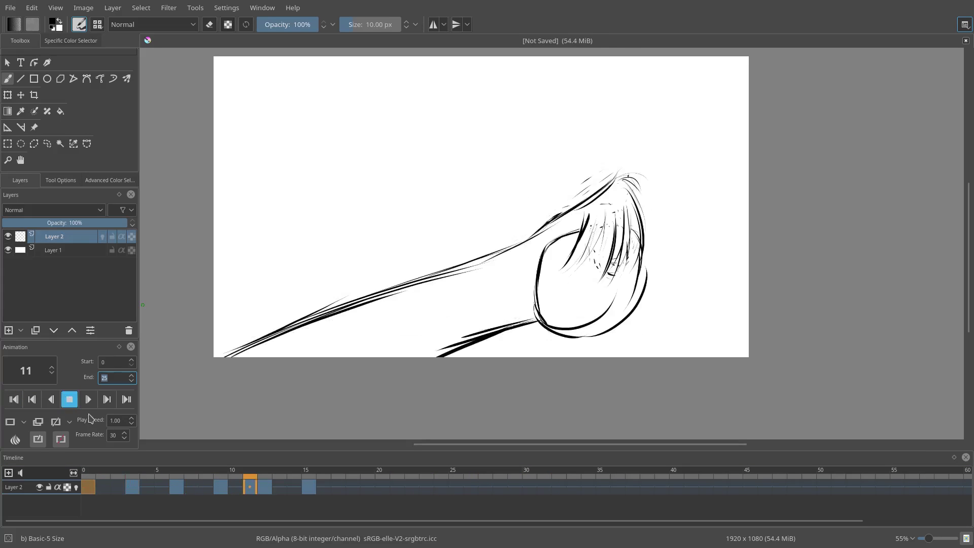
click(69, 399)
drag(276, 210, 275, 258)
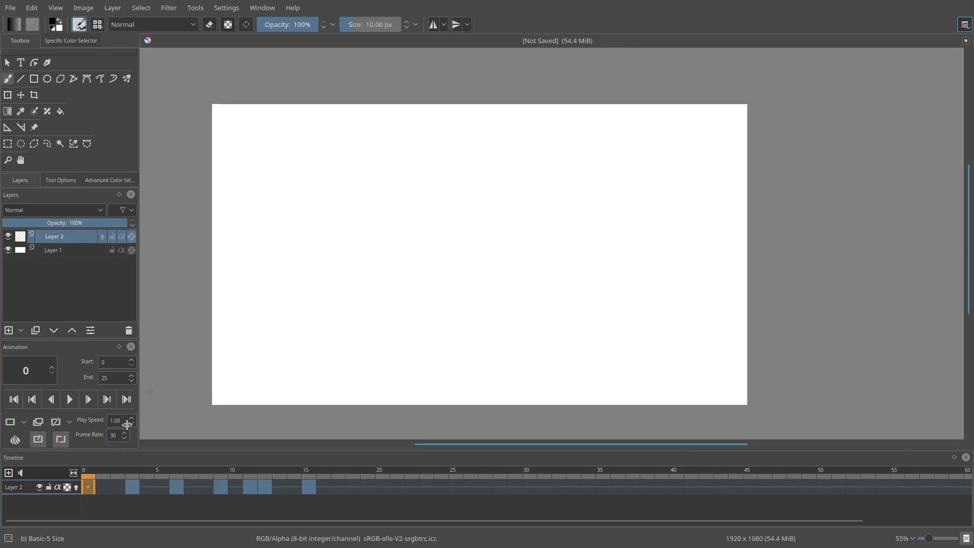
Move the keyframe from frame 3 to frame 2 and play the animation from the start
mouse_move(132, 488)
mouse_down()
mouse_move(109, 491)
mouse_move(117, 487)
mouse_up()
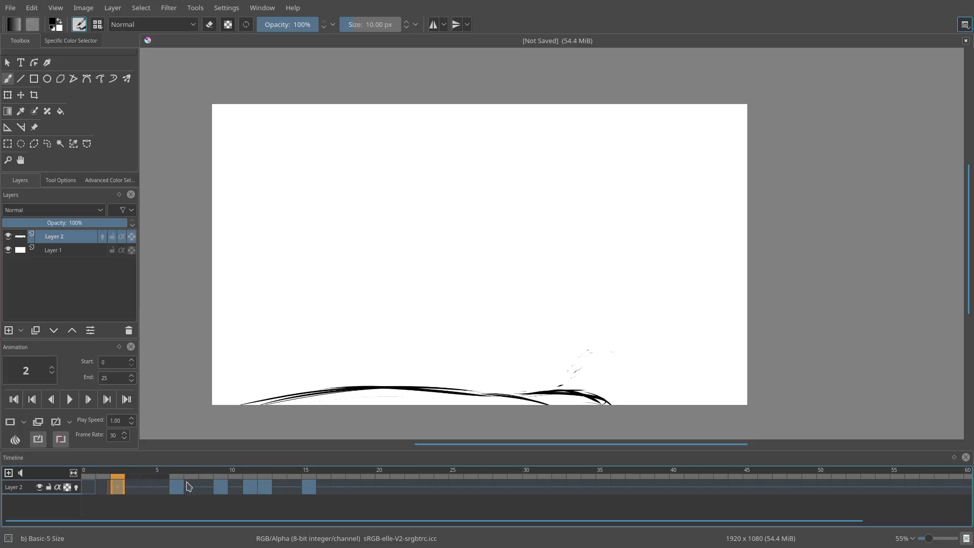
click(13, 399)
click(69, 400)
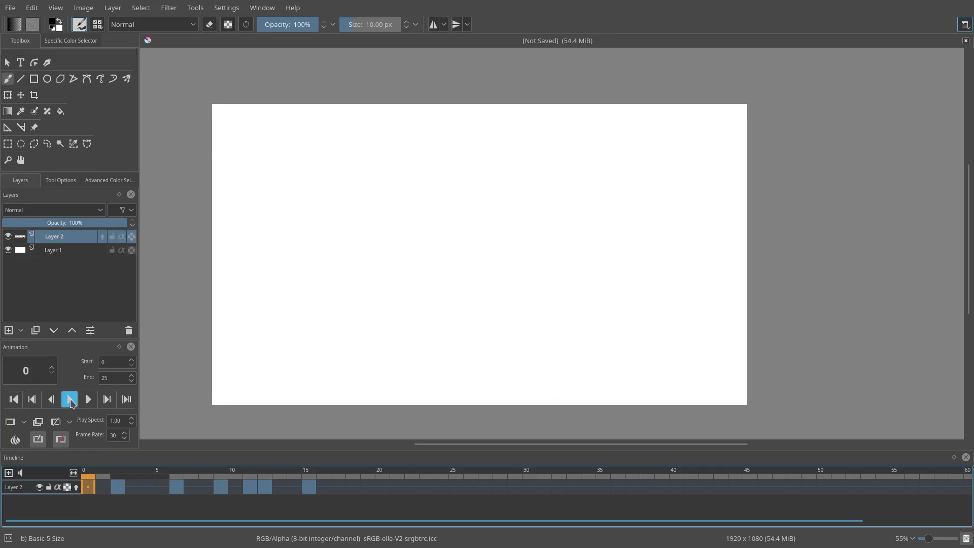
click(69, 399)
Remove the first drawing's keyframe on frame 2 and put the frame 6 drawing in its place
drag(172, 488, 110, 476)
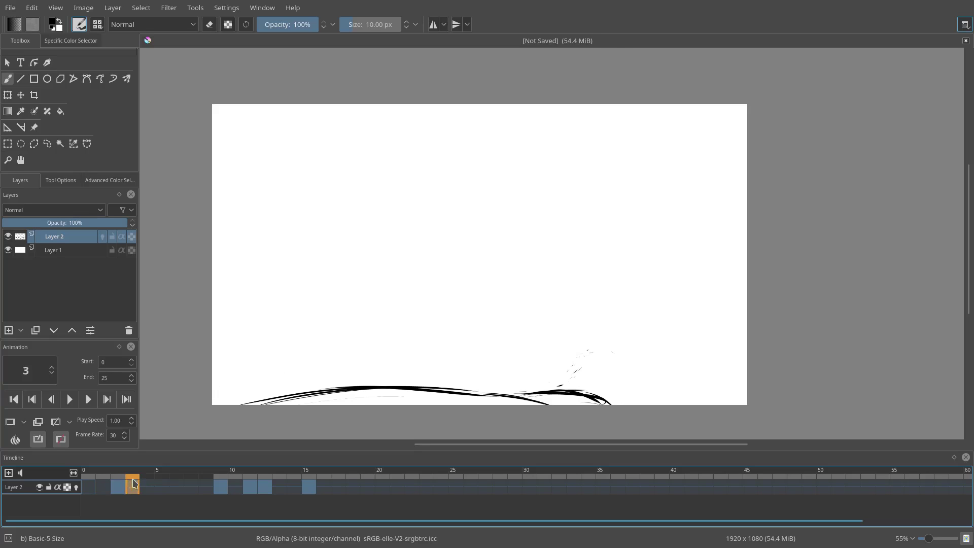
right_click(117, 491)
click(152, 452)
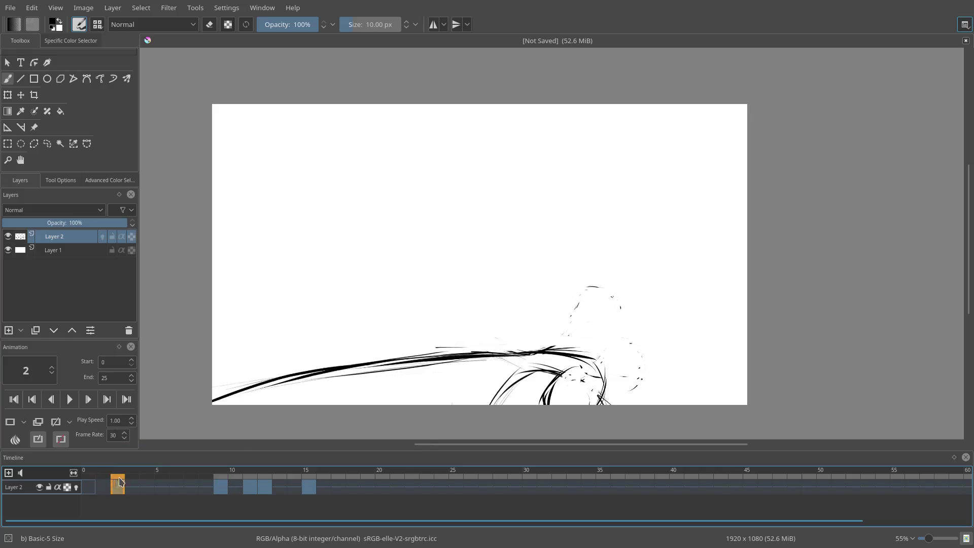
Move the keyframe from frame 9 to frame 4 and scrub through the animation to frame 15
mouse_move(216, 473)
mouse_down()
mouse_move(204, 473)
mouse_move(227, 481)
mouse_move(164, 486)
mouse_move(216, 487)
mouse_up()
drag(220, 486, 161, 487)
mouse_move(88, 475)
mouse_down()
mouse_move(217, 487)
mouse_move(98, 487)
mouse_move(248, 487)
mouse_move(87, 479)
mouse_move(321, 479)
mouse_up()
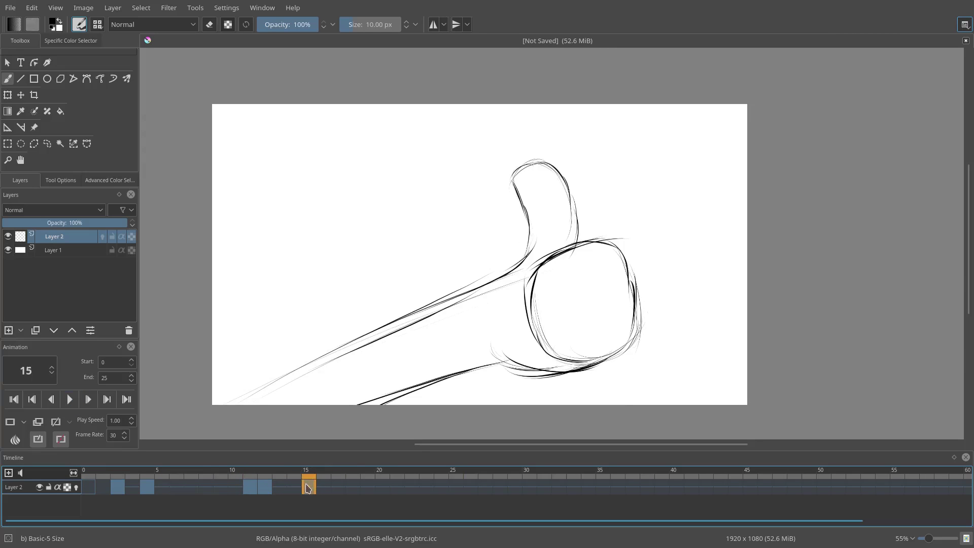
Remove the thumbs-up keyframe on frame 15 and set the animation's end time to frame 15
right_click(306, 485)
click(339, 451)
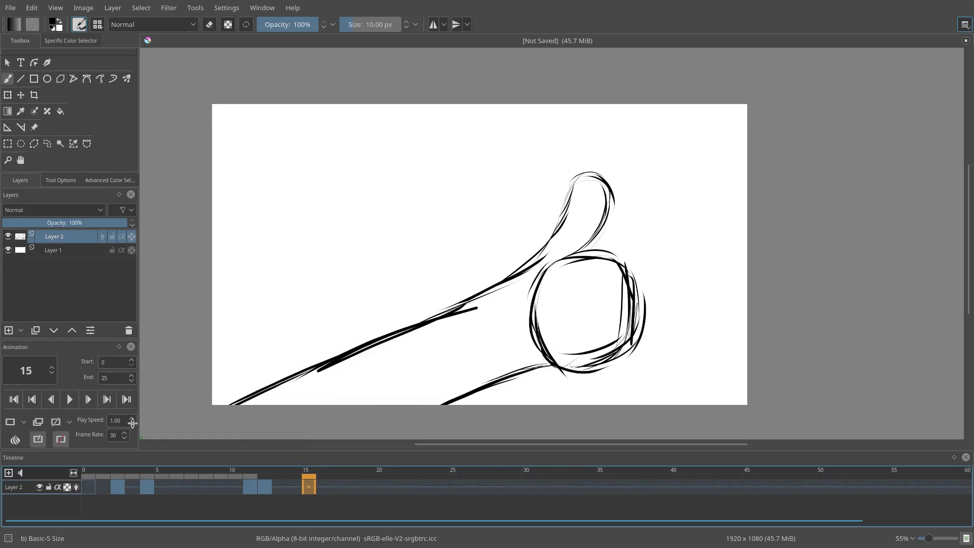
click(374, 460)
right_click(309, 489)
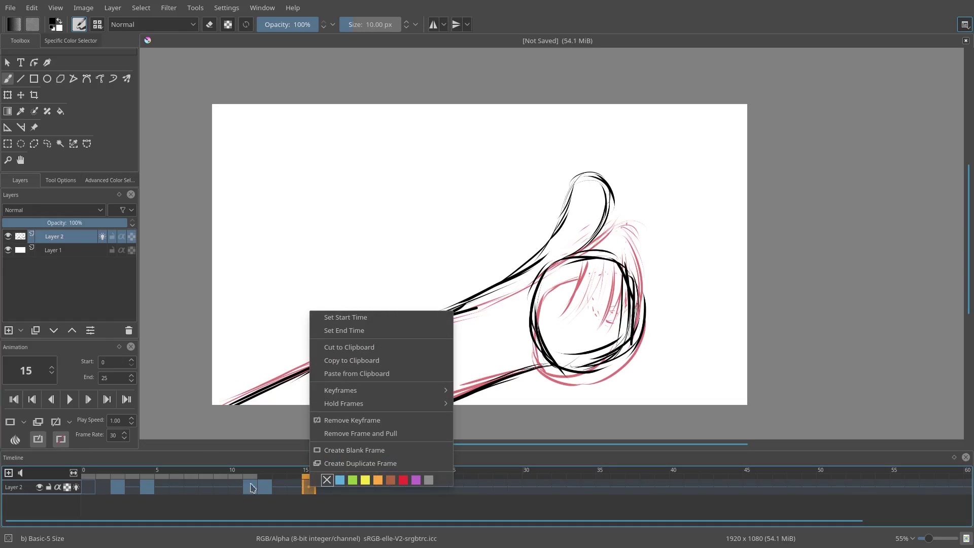
drag(269, 476, 293, 476)
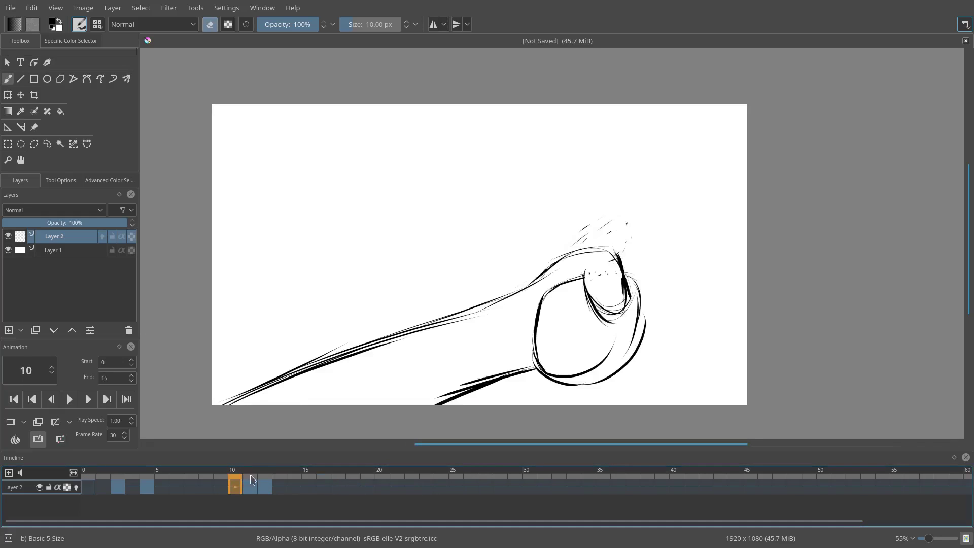
Clear the duplicated drawing on frame 3 with onion skins on and compare the neighbouring poses on frames 2 and 4
mouse_move(250, 476)
mouse_down()
mouse_move(108, 476)
mouse_move(159, 477)
mouse_move(117, 477)
mouse_move(147, 481)
mouse_move(118, 481)
mouse_move(135, 487)
mouse_up()
click(76, 487)
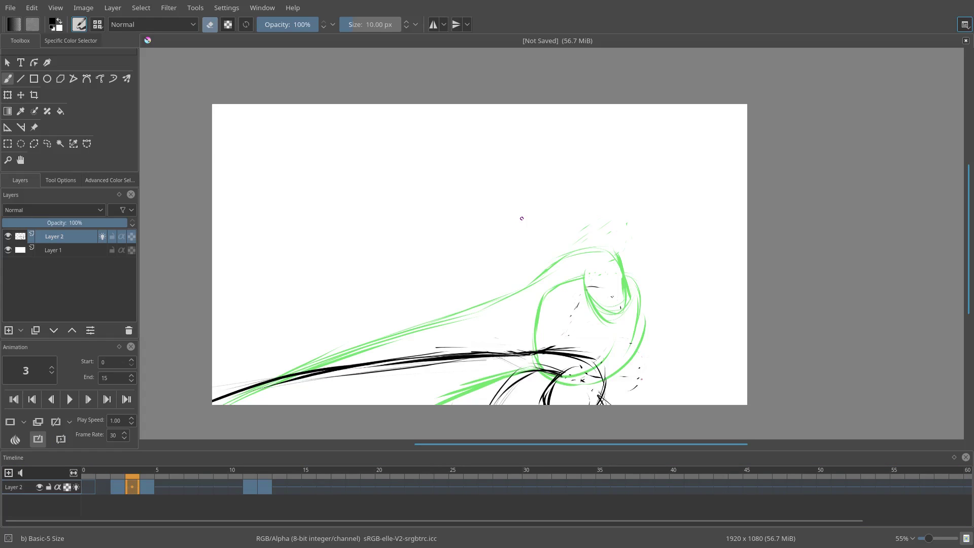
key(Delete)
click(122, 485)
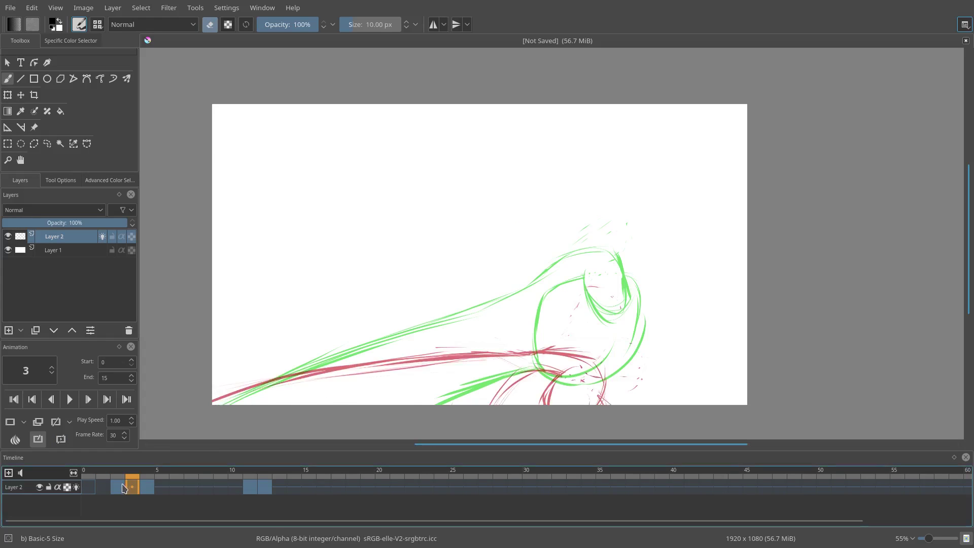
click(149, 488)
click(132, 487)
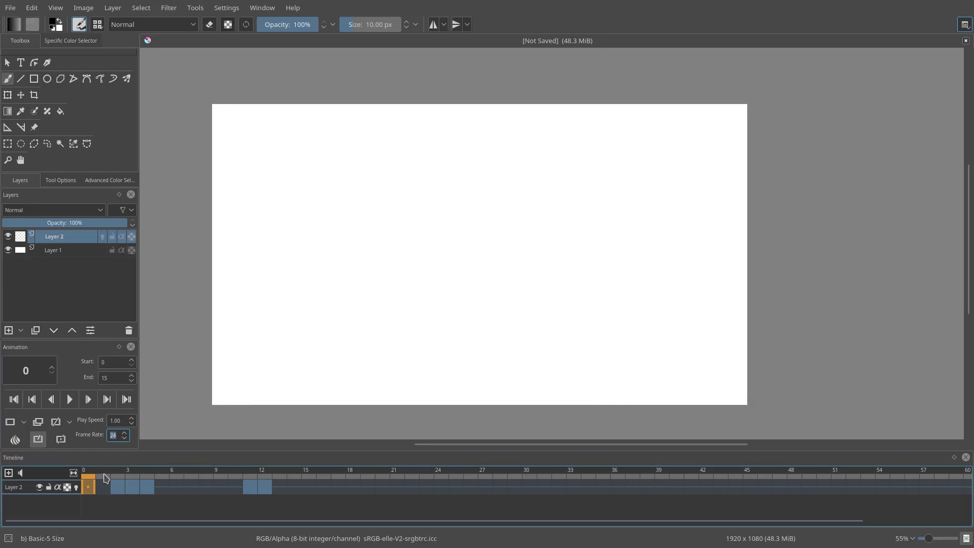
Scrub to frame 11, remove its keyframe and review the surrounding frames
mouse_move(105, 476)
mouse_down()
mouse_move(262, 481)
mouse_move(249, 482)
mouse_up()
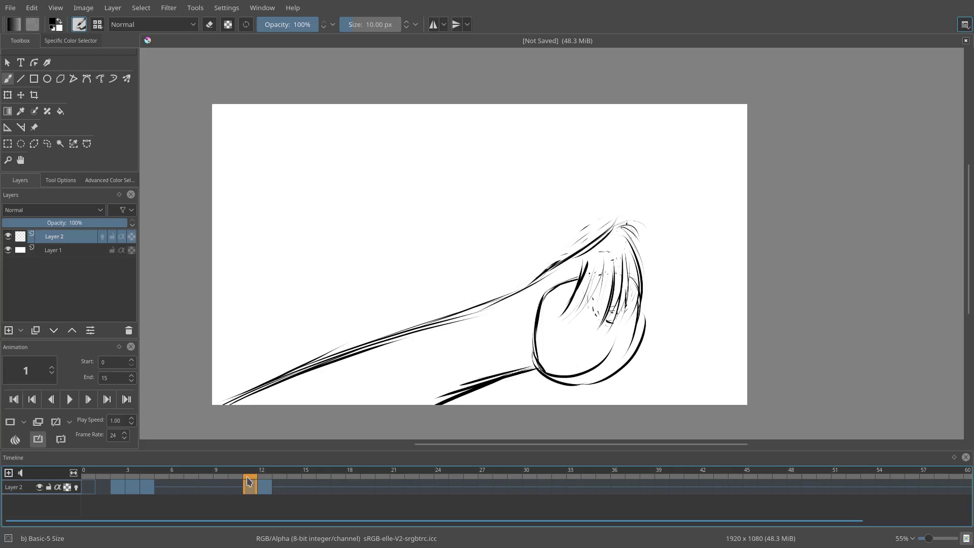
right_click(250, 490)
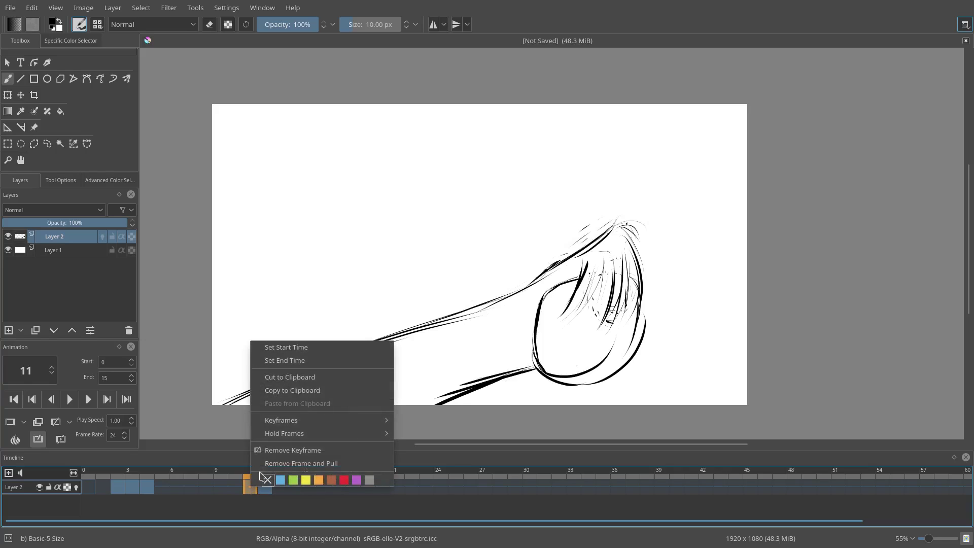
click(284, 450)
drag(221, 481, 250, 475)
Erase the thumb on frame 13 and redraw it more upright, using Layer 2's onion skins as a guide
mouse_move(159, 474)
mouse_down()
mouse_move(133, 480)
mouse_move(295, 477)
mouse_move(284, 479)
mouse_up()
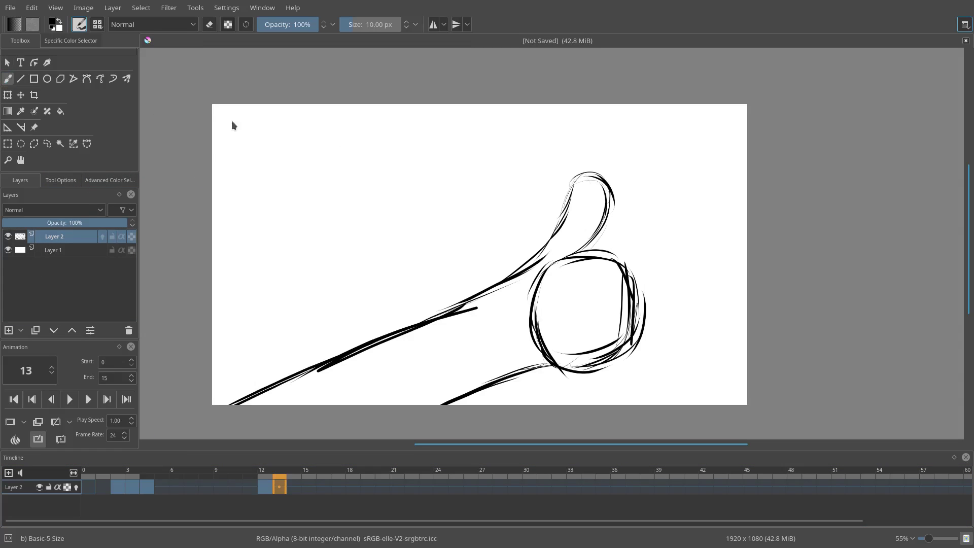
drag(559, 203, 553, 235)
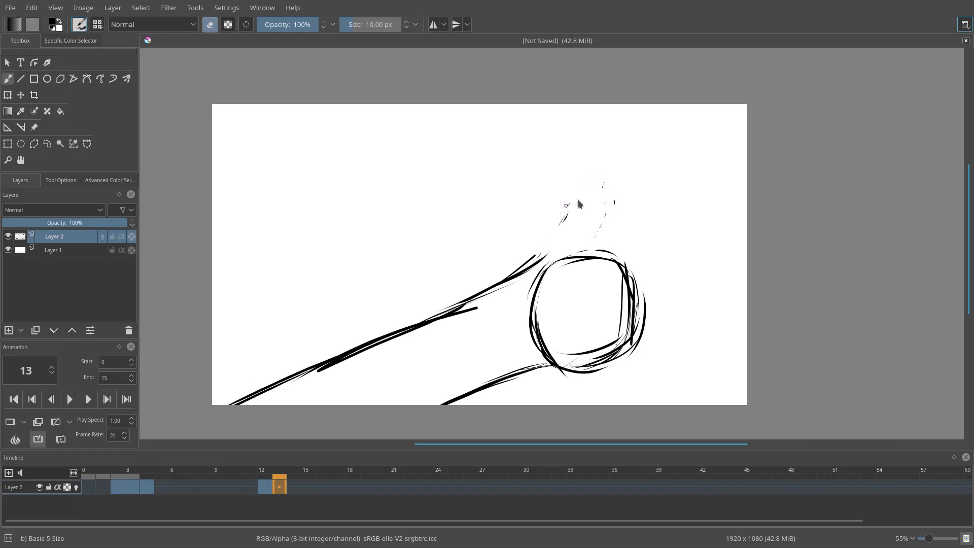
click(76, 487)
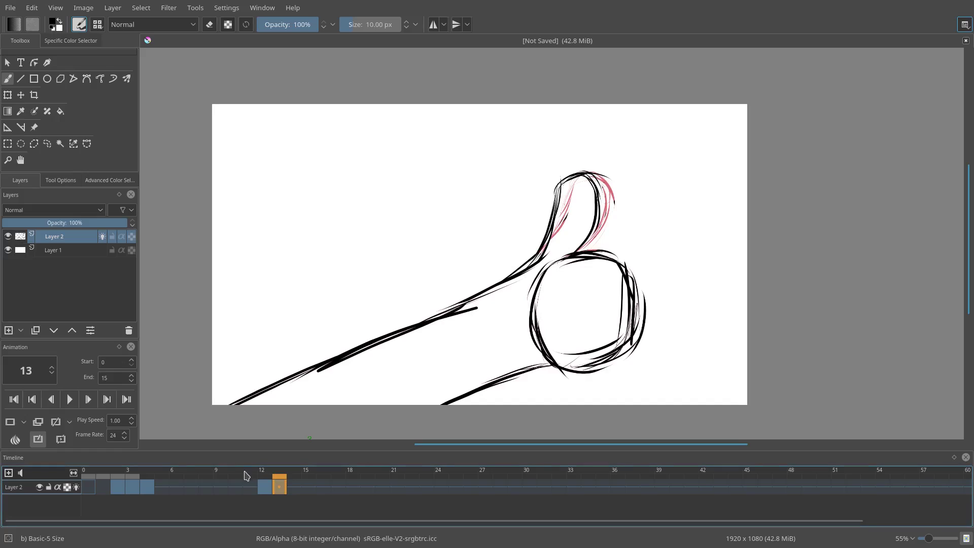
Copy the frame 12 drawing and paste it onto frame 15
mouse_move(239, 477)
mouse_down()
mouse_move(292, 480)
mouse_move(268, 491)
mouse_up()
right_click(268, 489)
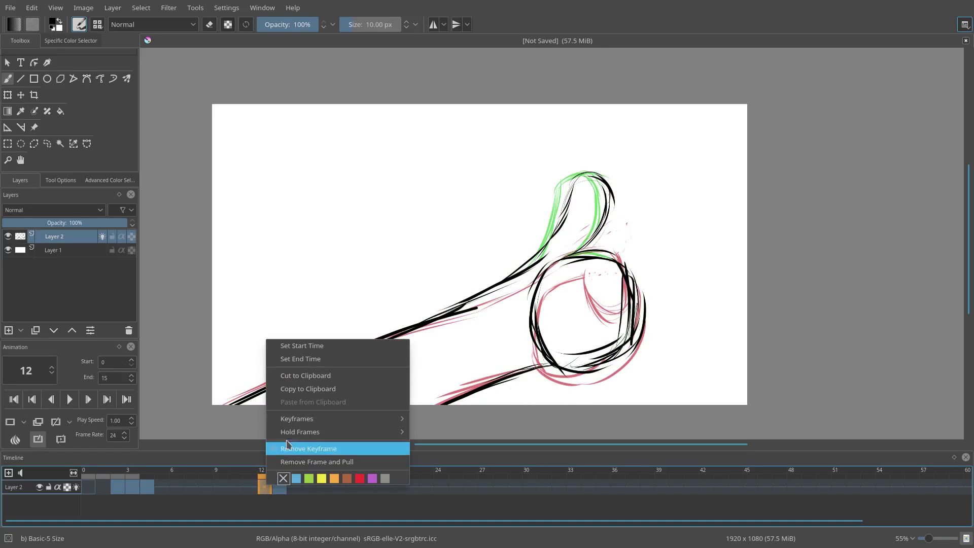
click(314, 390)
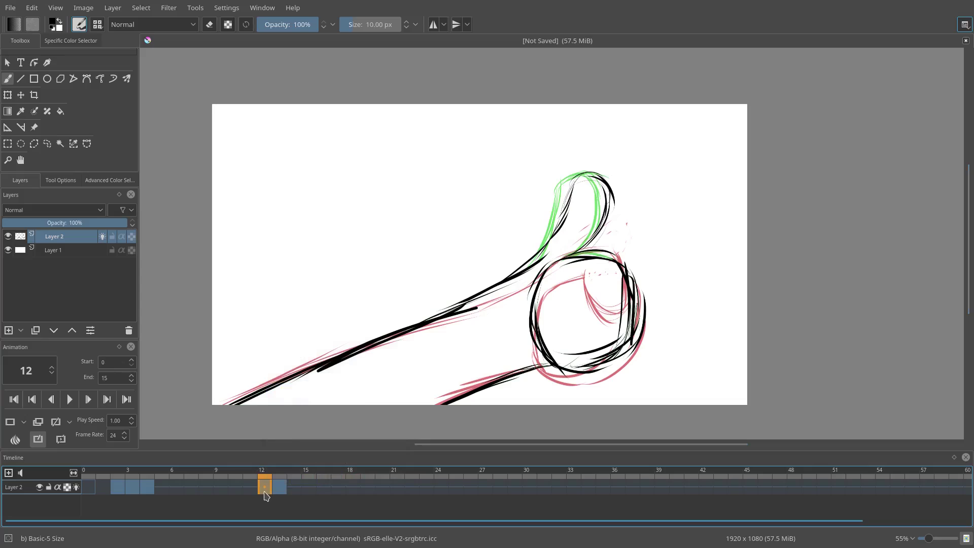
click(293, 487)
right_click(294, 487)
right_click(311, 491)
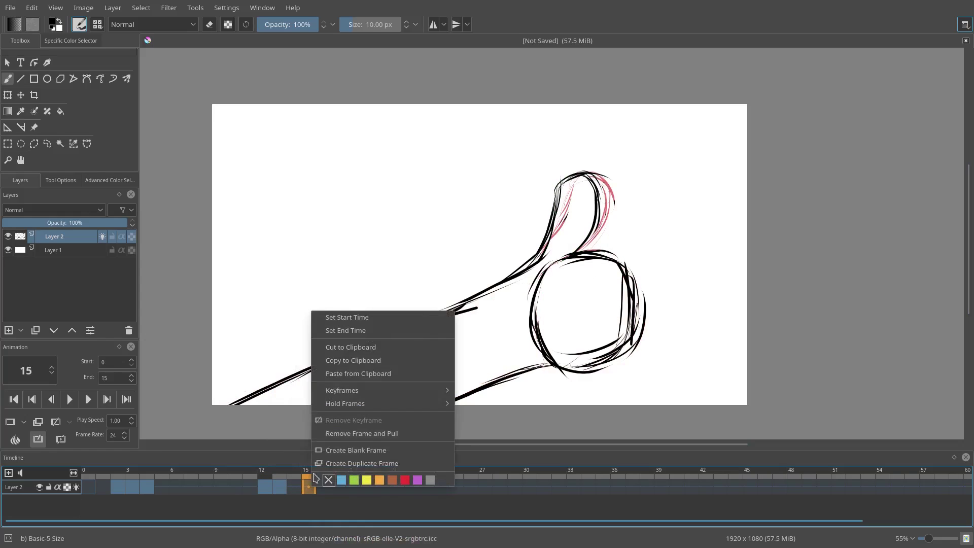
click(364, 373)
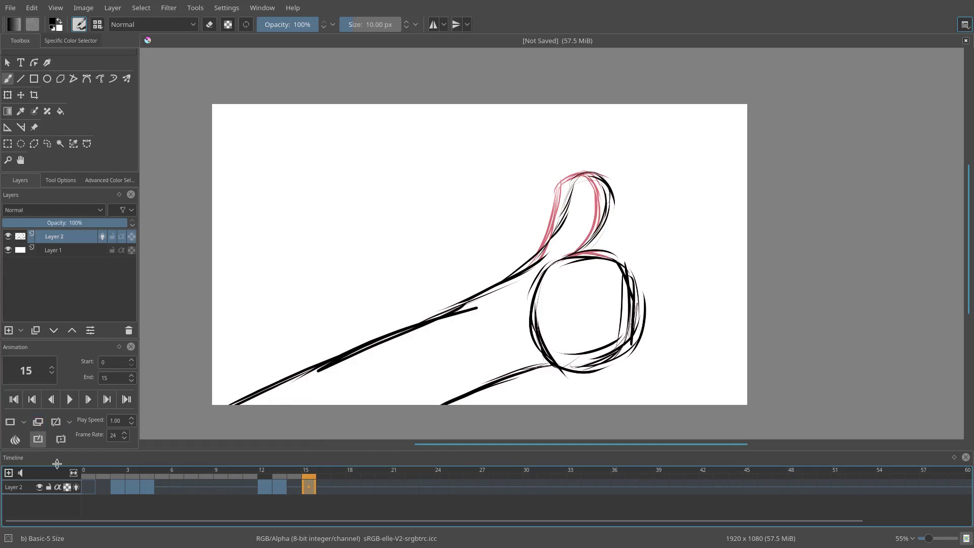
Play the revised animation and scrub through frames 11 to 14 to check the thumb's motion
click(70, 399)
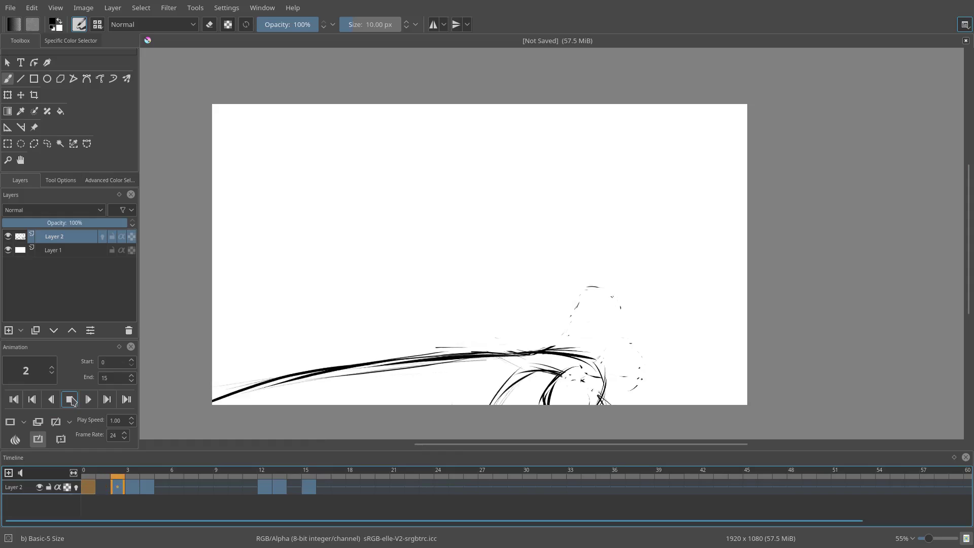
click(71, 399)
drag(245, 478, 278, 479)
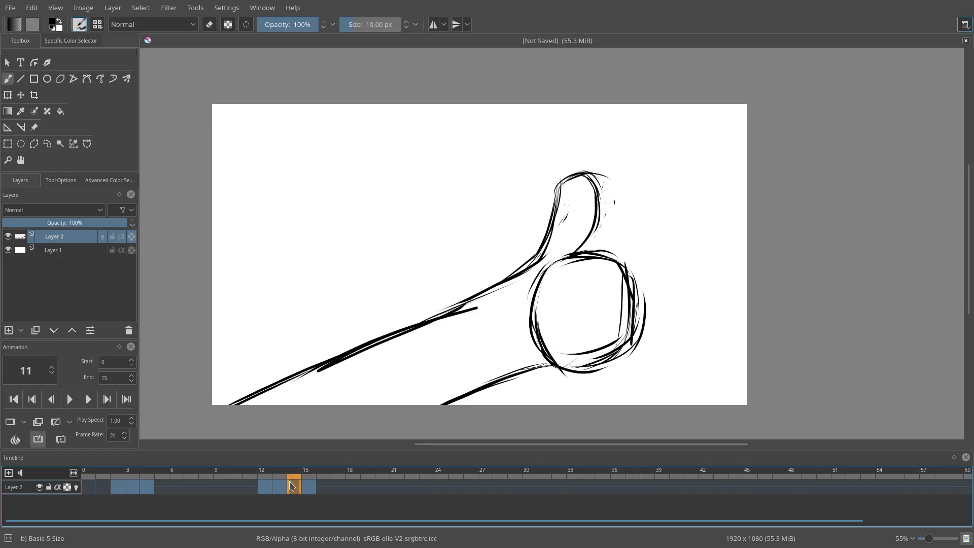
Lasso the upper thumb on frame 14, rotate and shift it further back, clear the selection and reconnect the thumb's outline
click(47, 143)
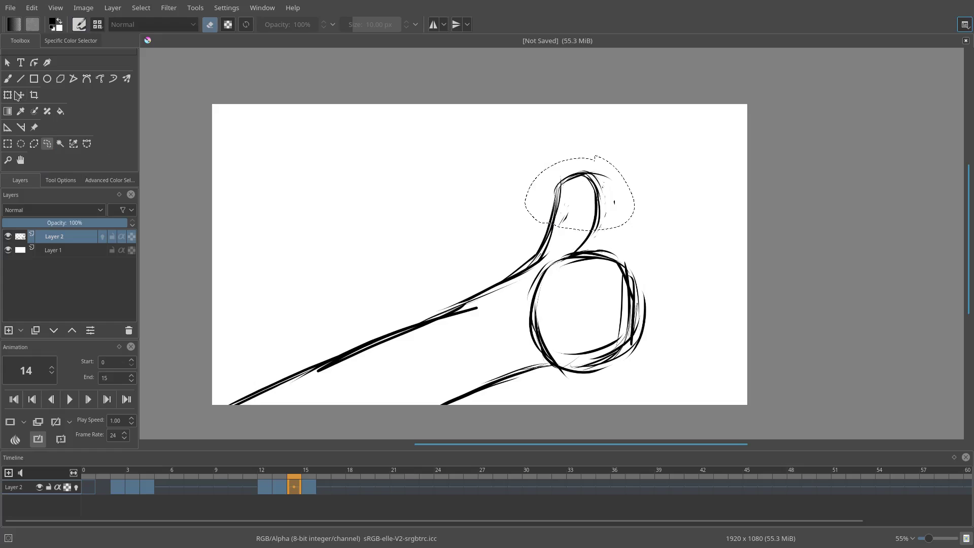
click(10, 95)
drag(640, 162, 648, 128)
drag(585, 179, 573, 176)
click(8, 79)
click(141, 8)
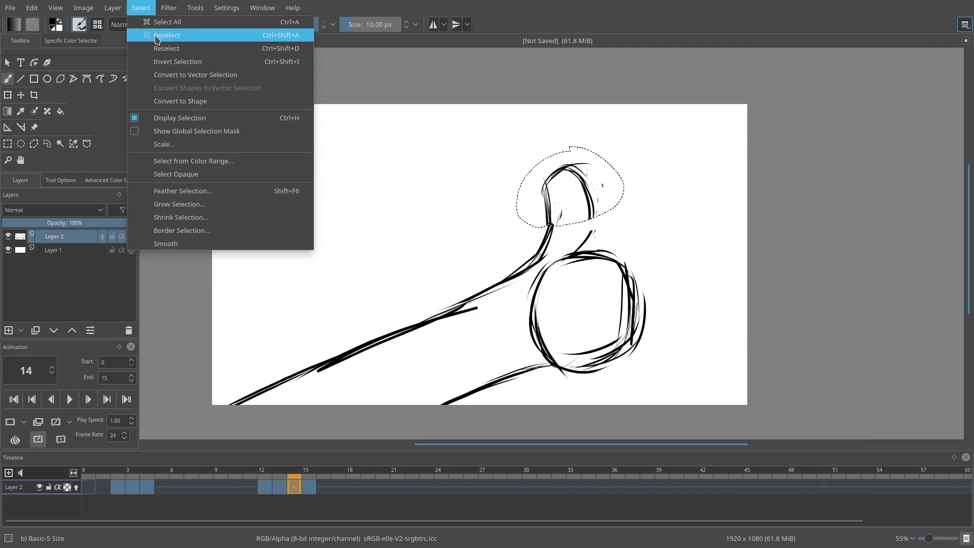
click(157, 32)
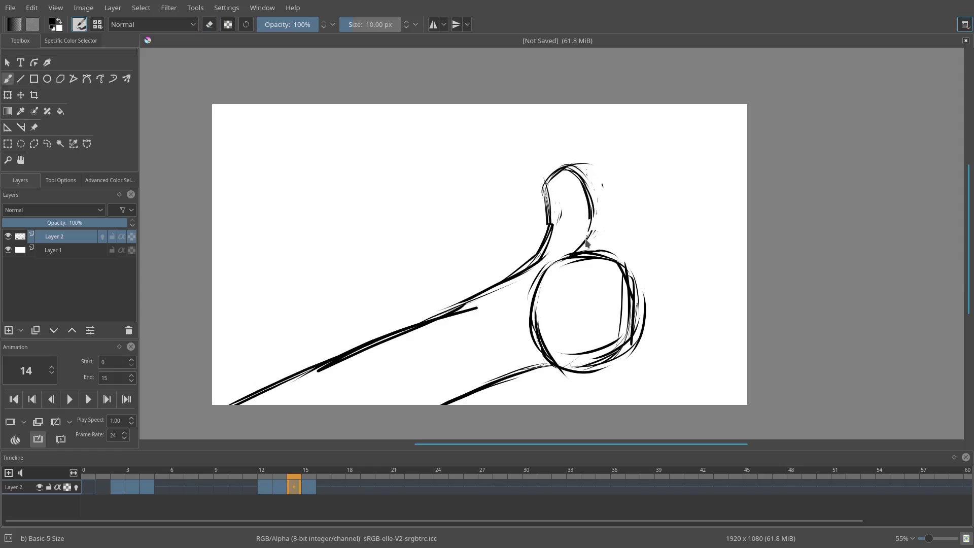
key(e)
Flip back and forth through frames 12 to 15 to check the thumb's backward swing and return
click(269, 481)
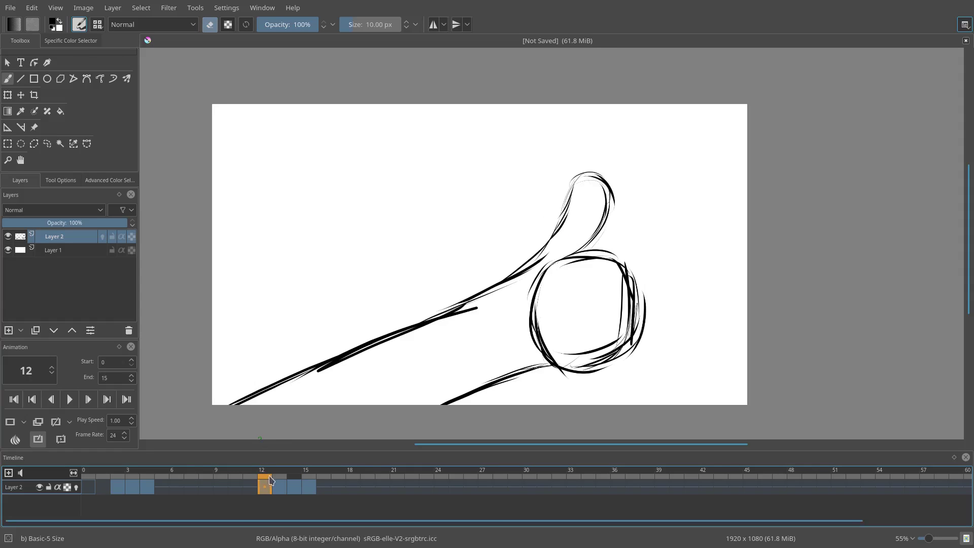
key(Right)
key(Right)
key(Right)
key(Left)
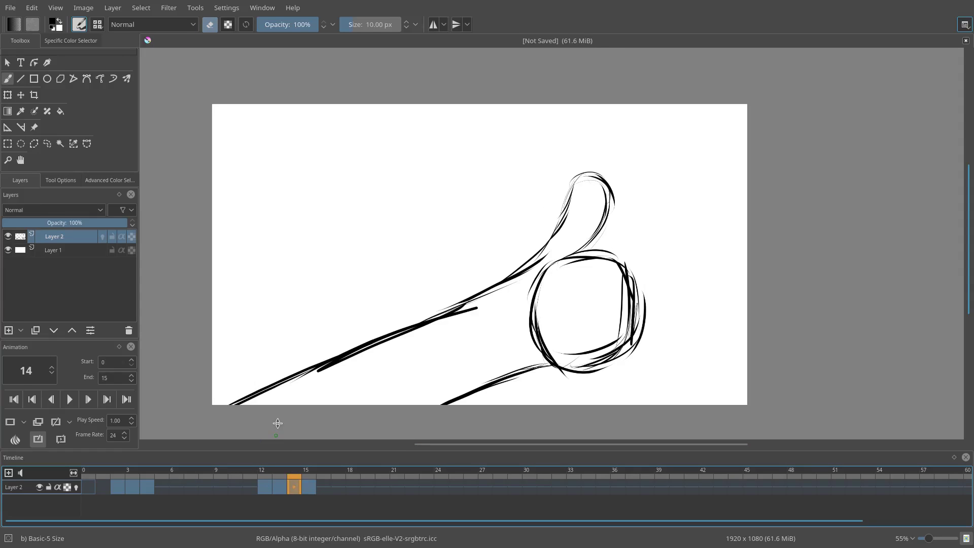
key(Left)
key(Right)
key(Right)
key(Left)
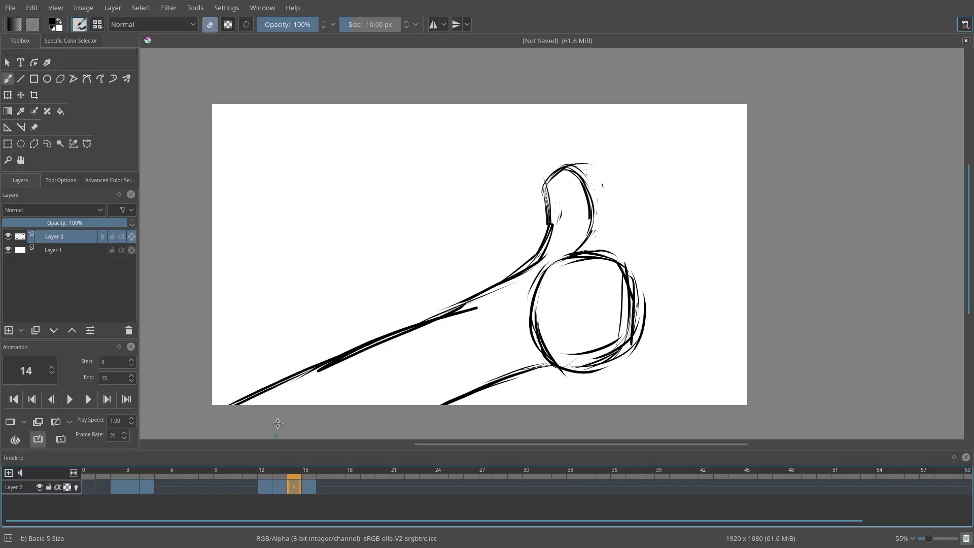
key(Right)
key(Left)
key(Right)
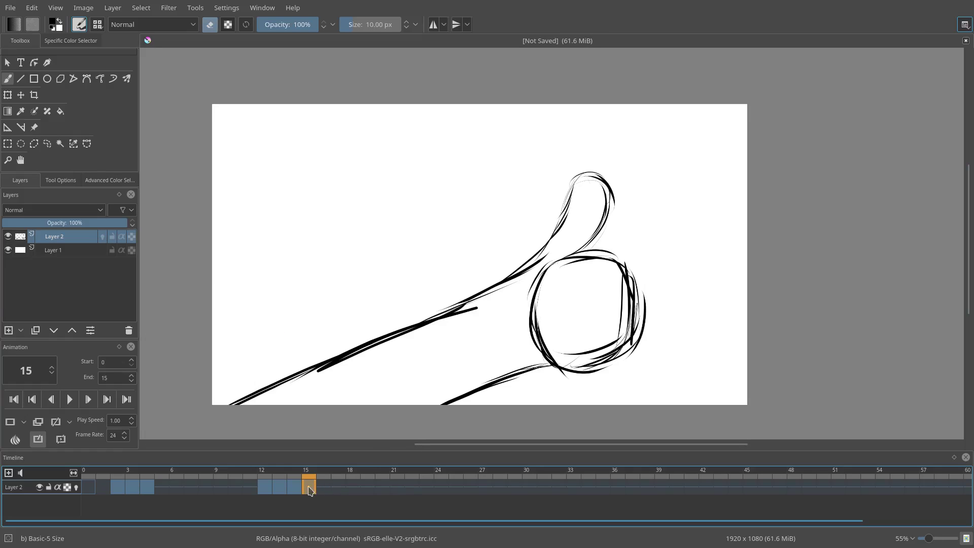
Move the frame 15 keyframe to frame 16 and play the animation from the start
mouse_move(311, 491)
mouse_down()
mouse_move(339, 488)
mouse_move(324, 488)
mouse_up()
click(14, 399)
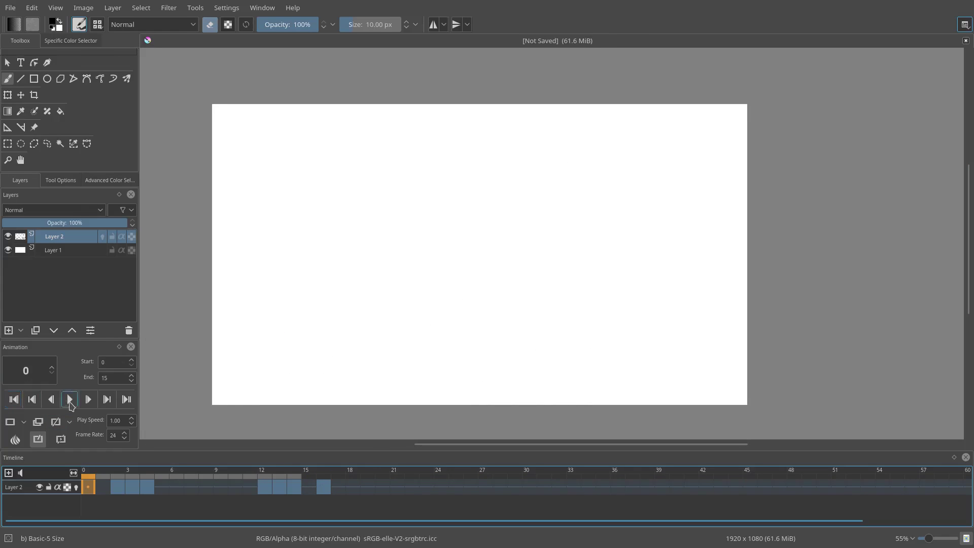
click(70, 399)
click(70, 399)
Scrub through the opening frames and create a duplicate frame at frame 7 on Layer 2
mouse_move(94, 481)
mouse_down()
mouse_move(224, 485)
mouse_move(130, 484)
mouse_move(179, 479)
mouse_up()
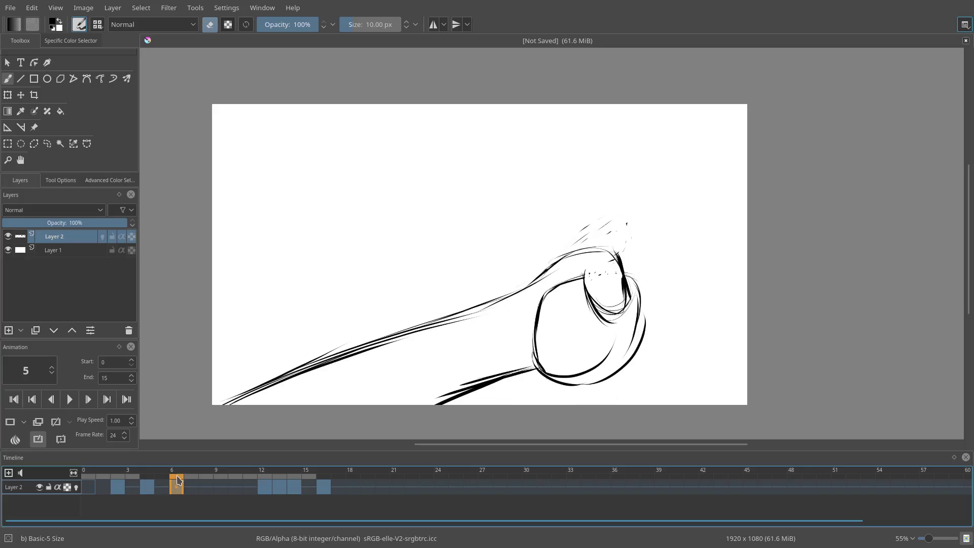
click(47, 144)
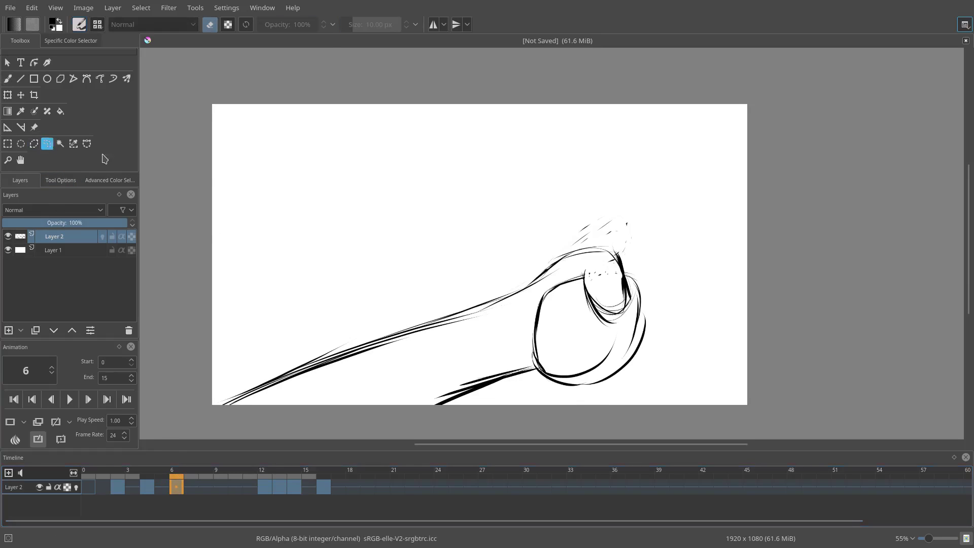
click(191, 487)
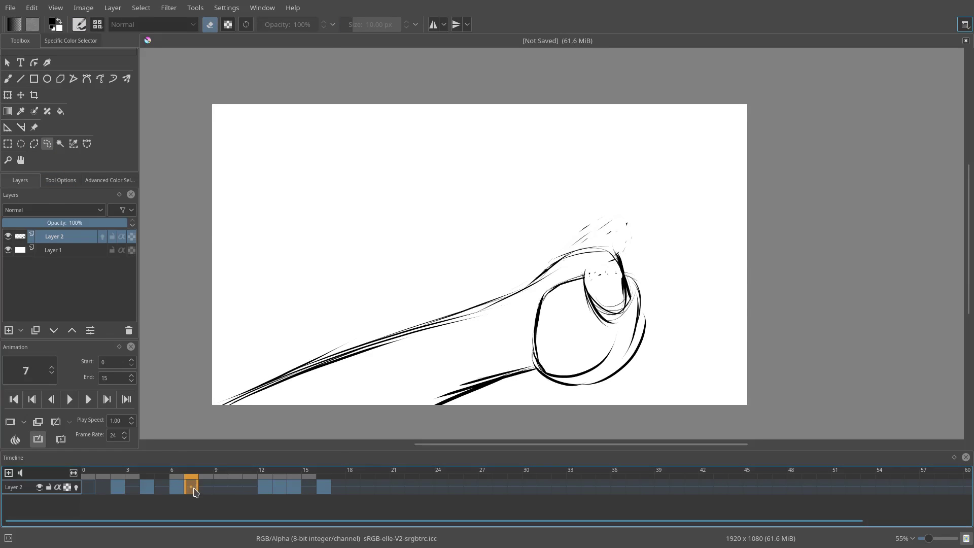
right_click(194, 492)
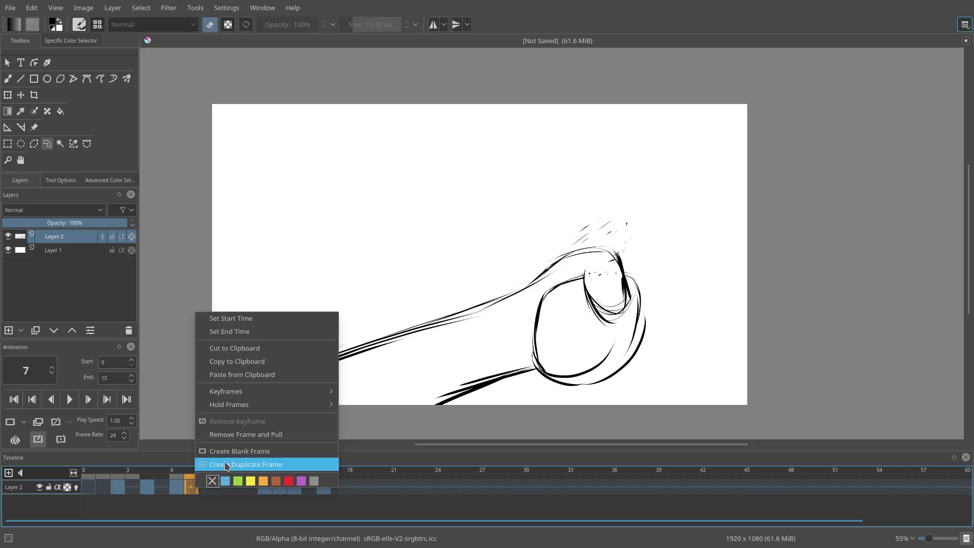
click(226, 464)
Lasso the fist on frame 6, rotate it clockwise and shift it slightly down, and clear the selection
click(178, 489)
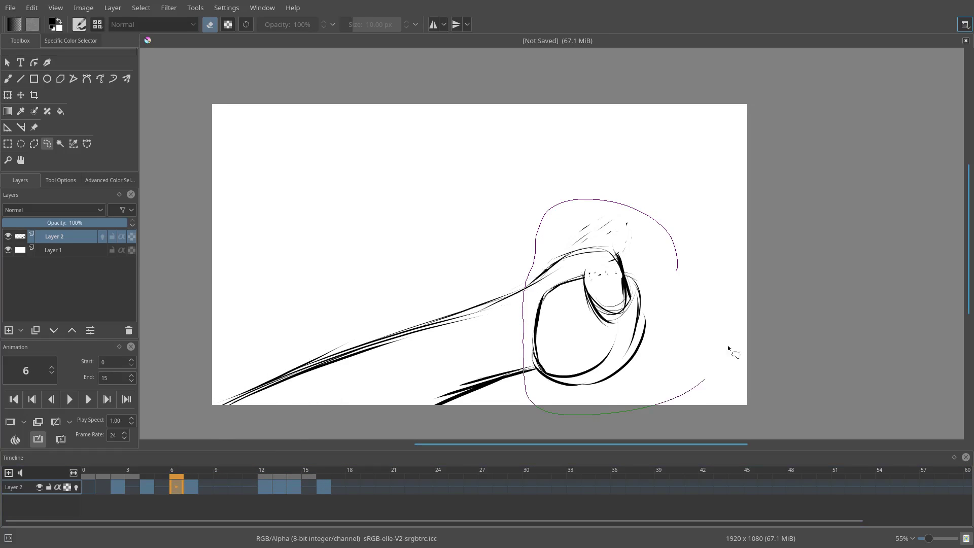
drag(728, 348, 681, 235)
click(8, 95)
drag(702, 191, 742, 228)
mouse_move(611, 260)
mouse_down()
mouse_move(612, 297)
mouse_move(605, 294)
mouse_up()
drag(735, 207, 716, 192)
drag(638, 285, 640, 275)
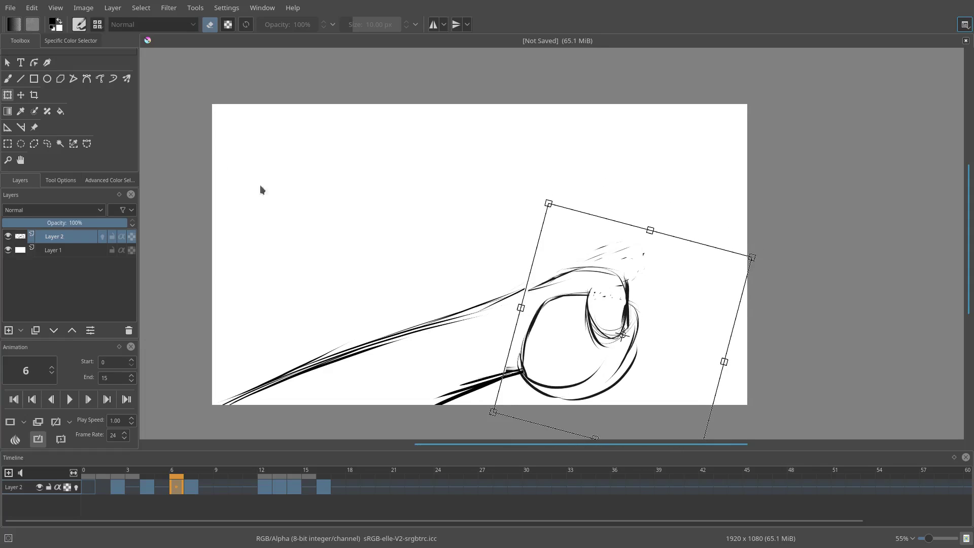
click(10, 80)
click(140, 9)
click(145, 38)
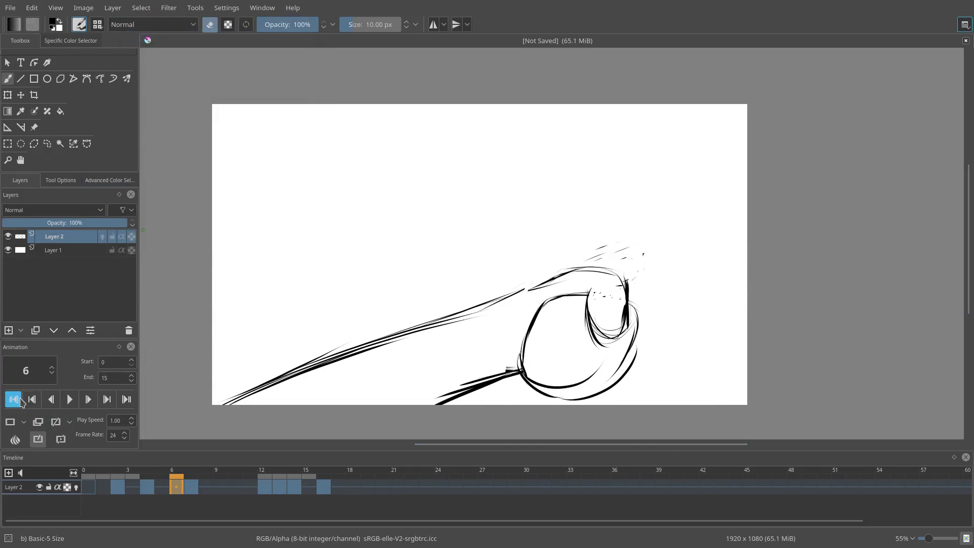
Play the animation from the start to check the dipped fist on frame 6
click(14, 399)
click(71, 401)
click(71, 401)
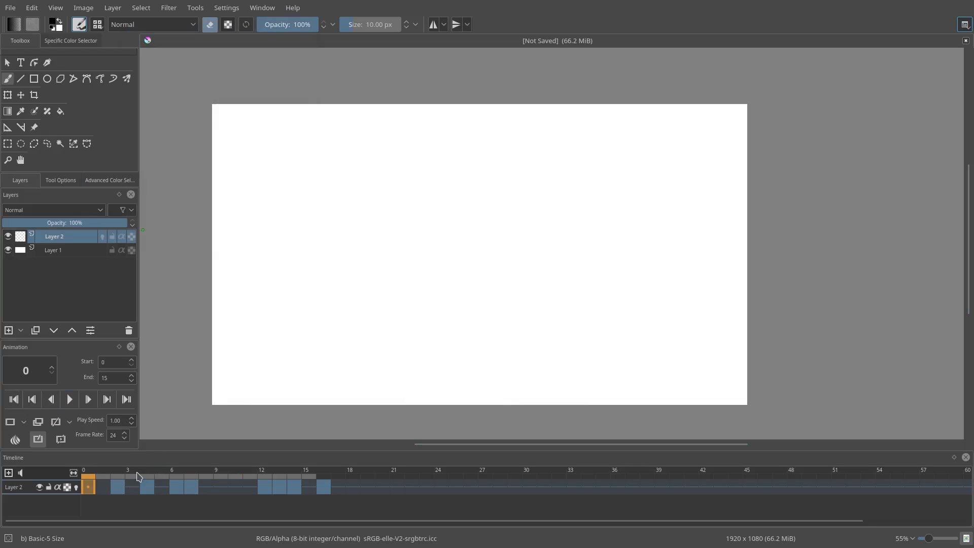
Create a duplicate frame at frame 9 on Layer 2
click(183, 477)
mouse_move(183, 477)
mouse_down()
mouse_move(262, 475)
mouse_move(158, 482)
mouse_move(218, 482)
mouse_up()
right_click(218, 482)
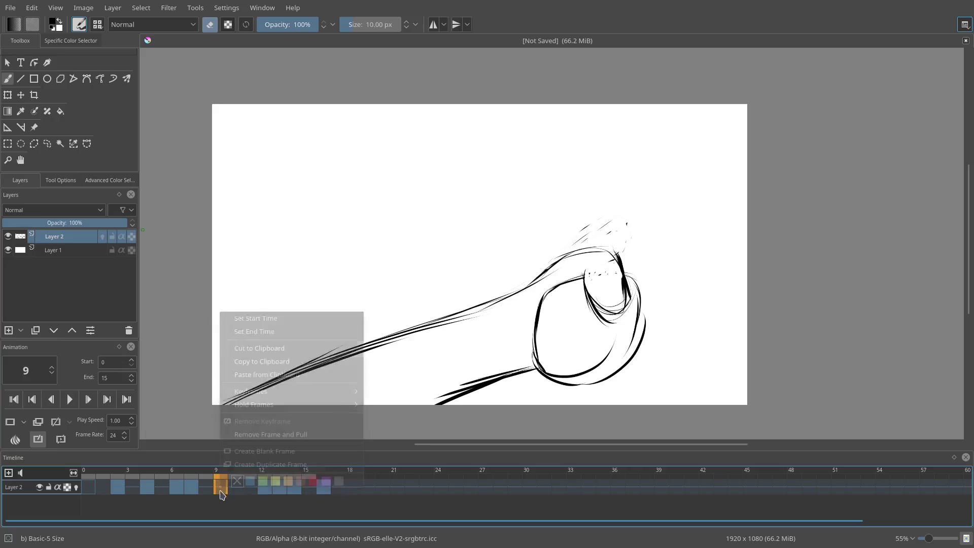
click(244, 461)
Lasso the fist on frame 9, rotate it counterclockwise and raise it, clear the selection and reconnect the lower wrist line
click(47, 144)
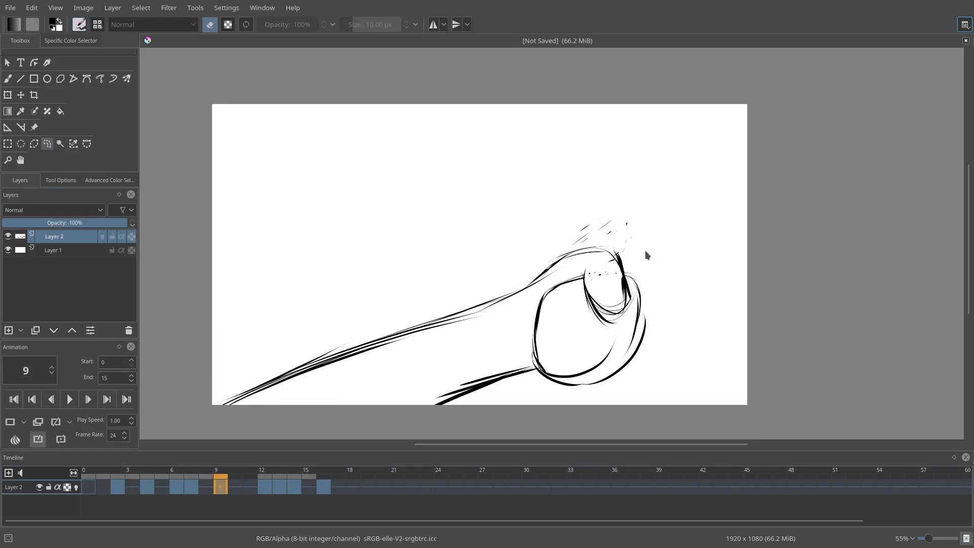
drag(718, 360, 663, 223)
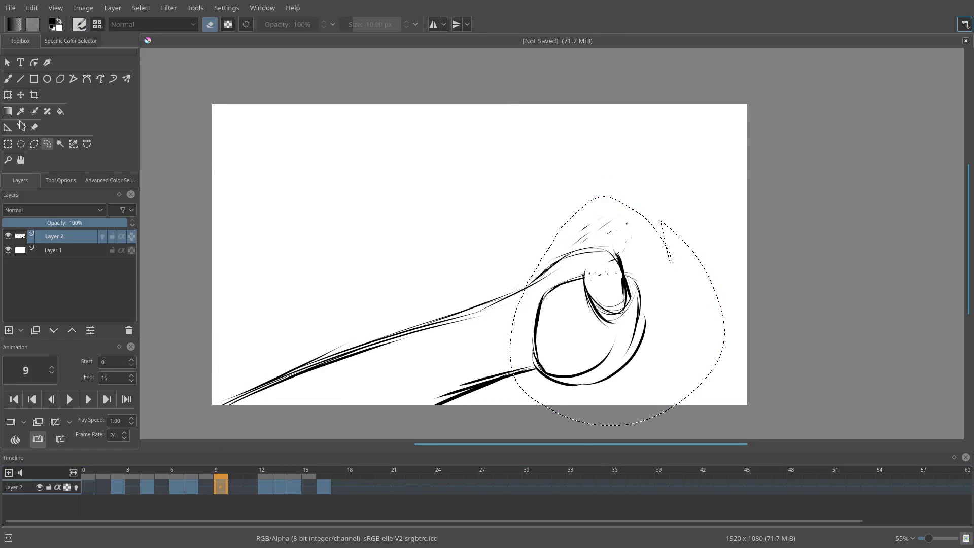
click(8, 95)
drag(611, 147, 566, 155)
mouse_move(642, 294)
mouse_down()
mouse_move(630, 275)
mouse_move(645, 268)
mouse_up()
click(141, 7)
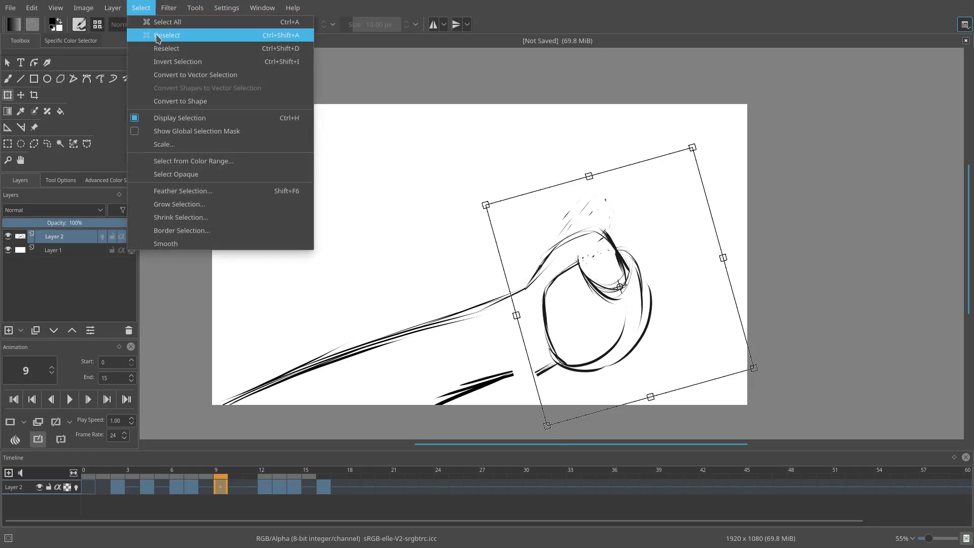
click(157, 33)
key(b)
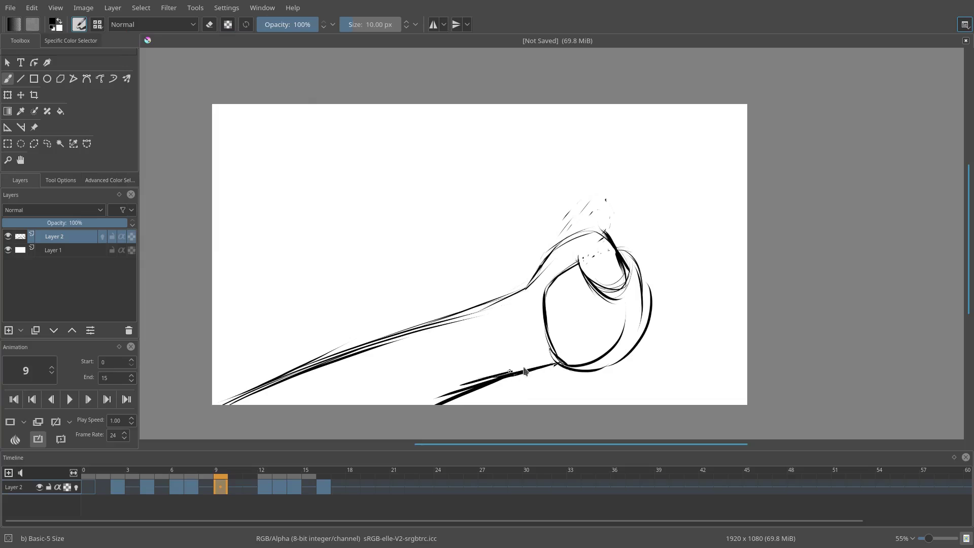
Lasso the whole hand on frame 13, rotate it counterclockwise and raise it slightly at the wrist
mouse_move(88, 477)
mouse_down()
mouse_move(292, 477)
mouse_move(237, 476)
mouse_up()
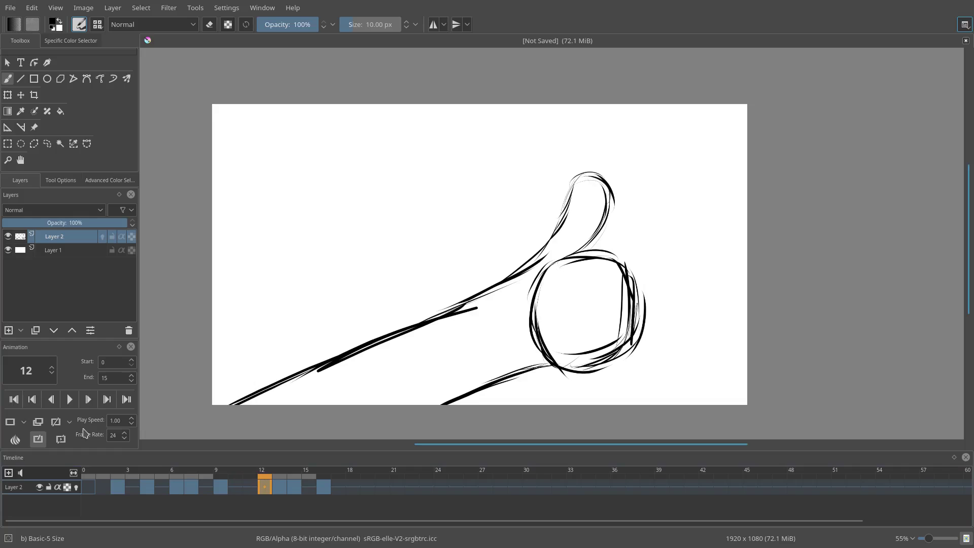
click(280, 486)
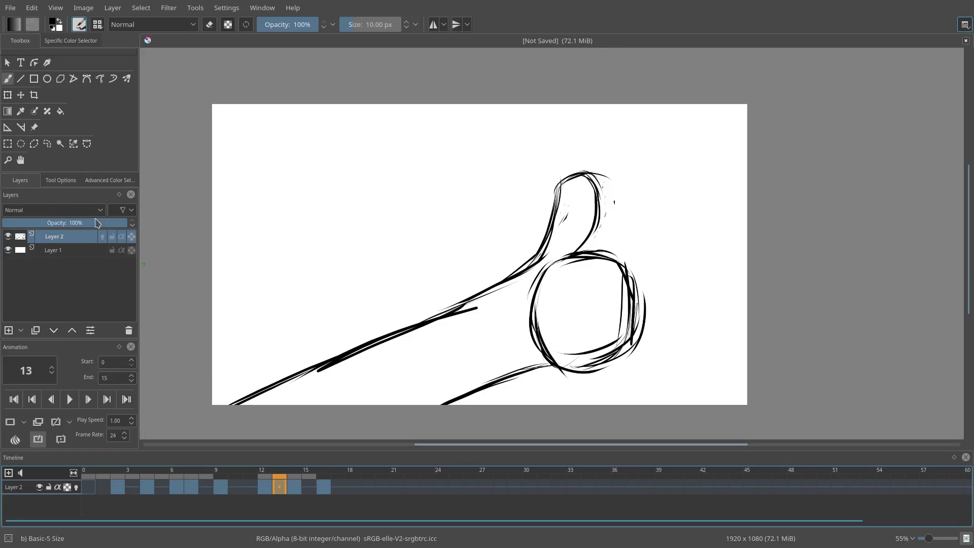
click(47, 144)
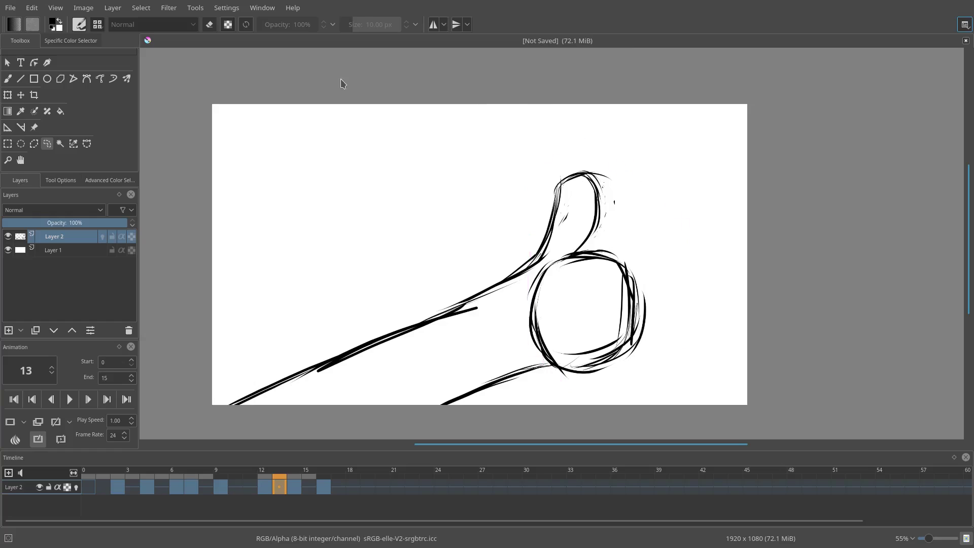
click(7, 95)
drag(766, 159, 751, 140)
drag(637, 211, 631, 201)
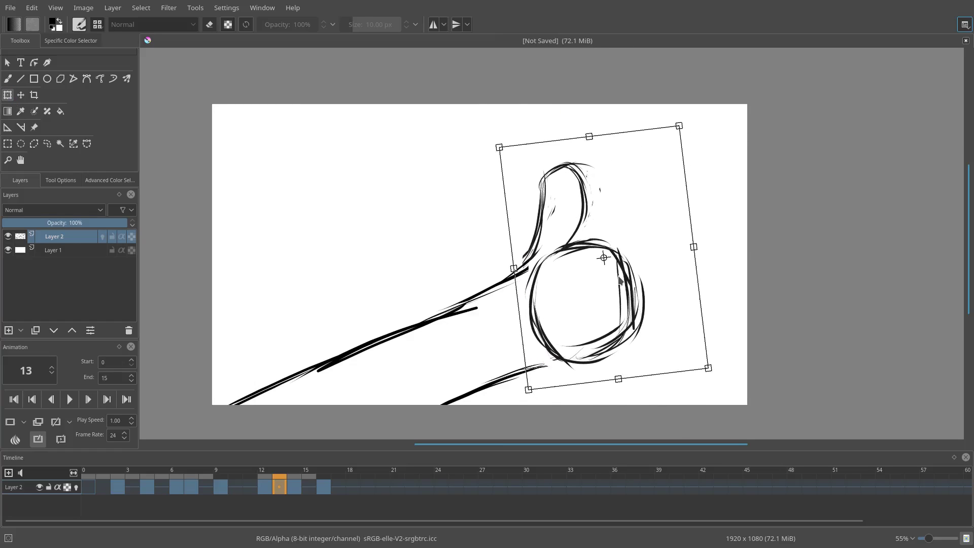
drag(758, 241, 753, 212)
drag(644, 218, 639, 214)
drag(726, 244, 726, 255)
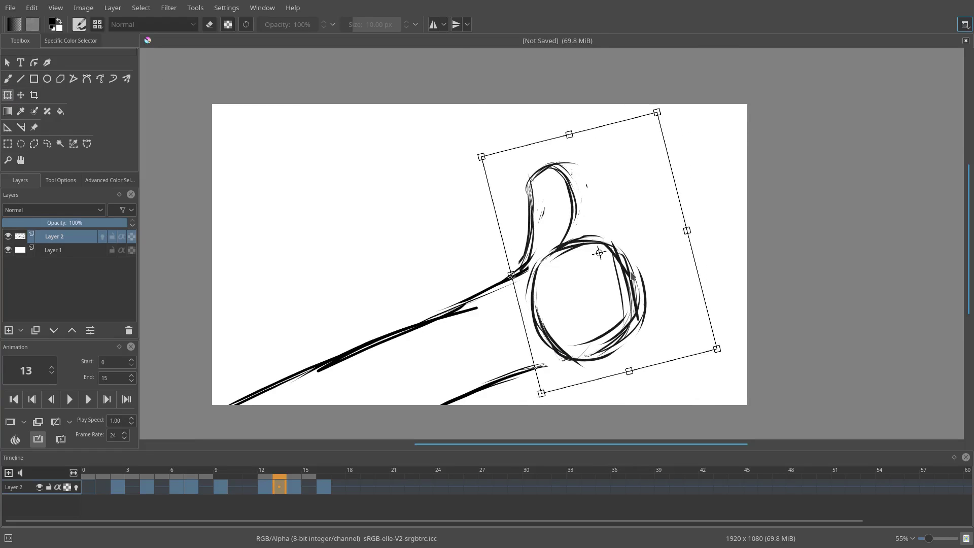
drag(609, 279, 612, 281)
Turn on Layer 2's onion skins at frame 14, clear the old selection and lasso the whole hand
key(Right)
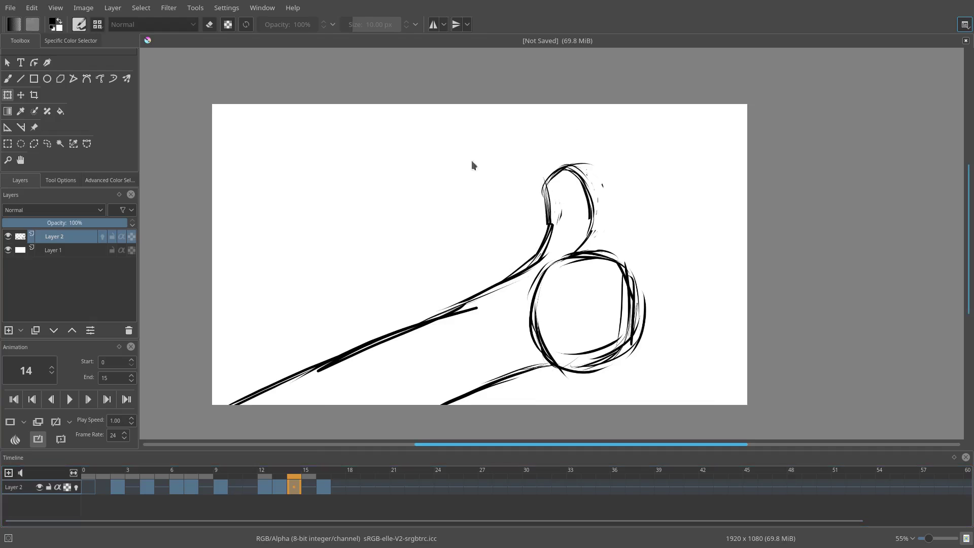
click(76, 487)
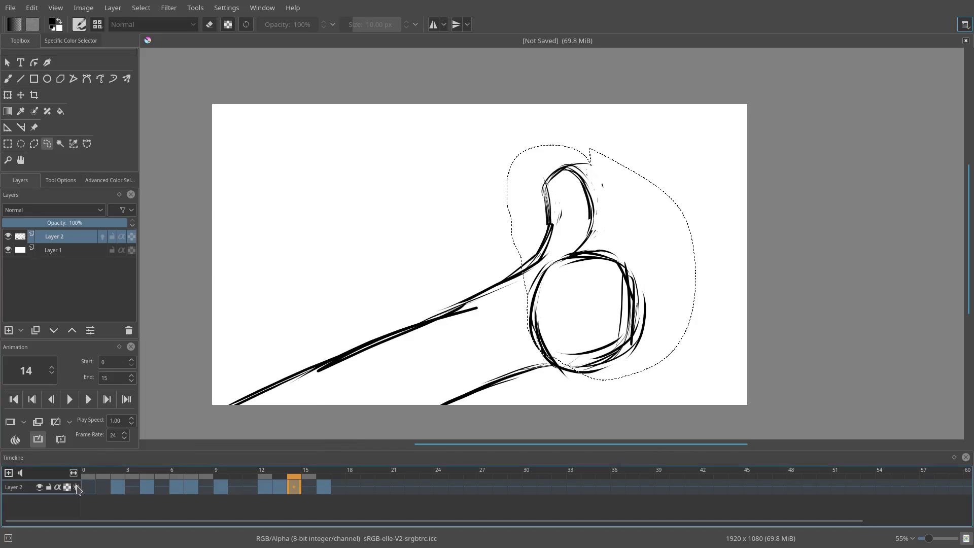
key(ctrl+shift+a)
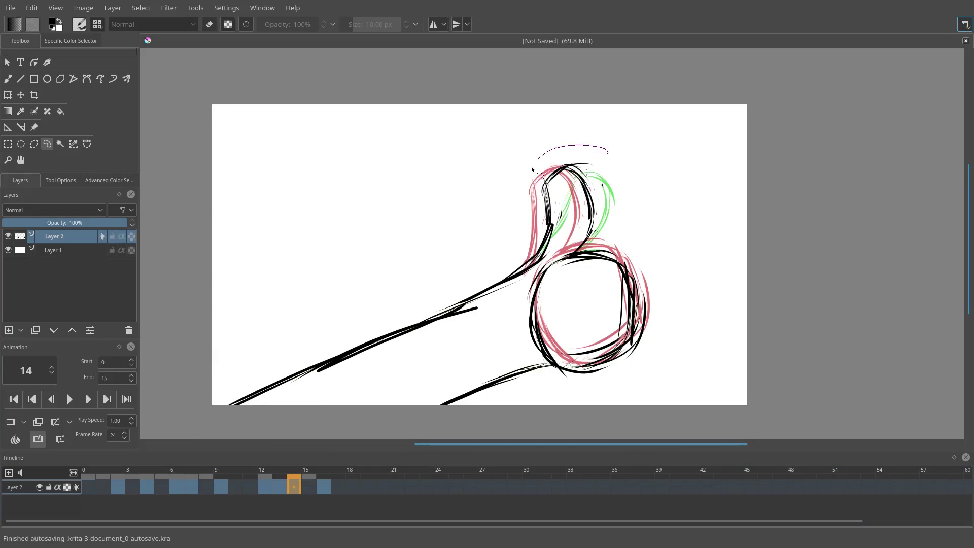
mouse_move(524, 273)
mouse_down()
mouse_move(517, 318)
mouse_move(533, 350)
mouse_up()
drag(643, 396, 650, 391)
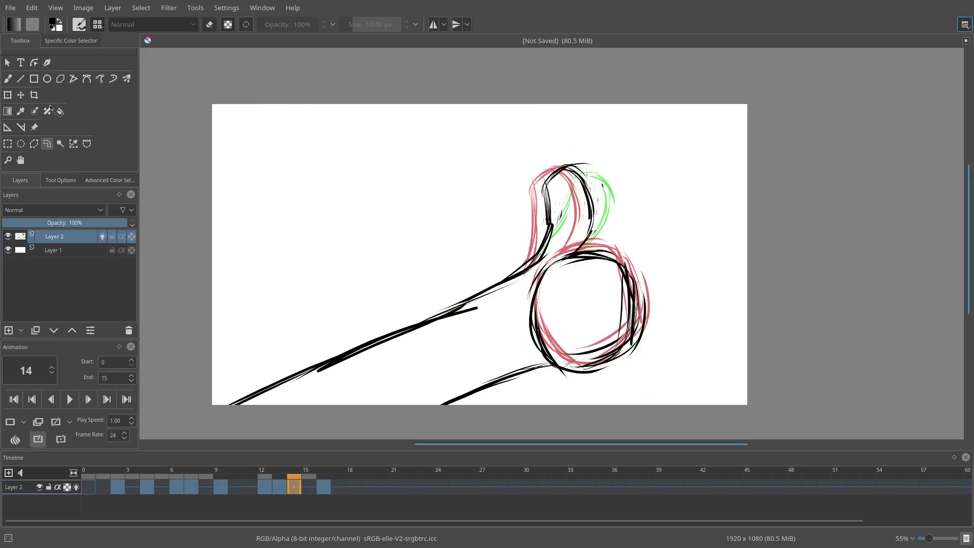
Transform the frame 14 hand so its thumb falls between the neighbouring onion-skin poses
click(8, 95)
drag(783, 164, 773, 142)
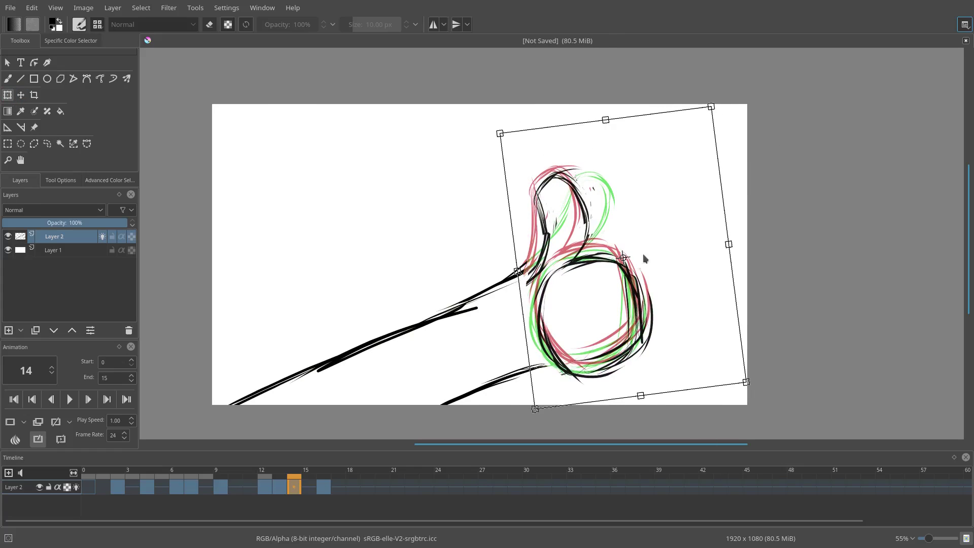
drag(632, 262, 623, 255)
drag(772, 166, 778, 179)
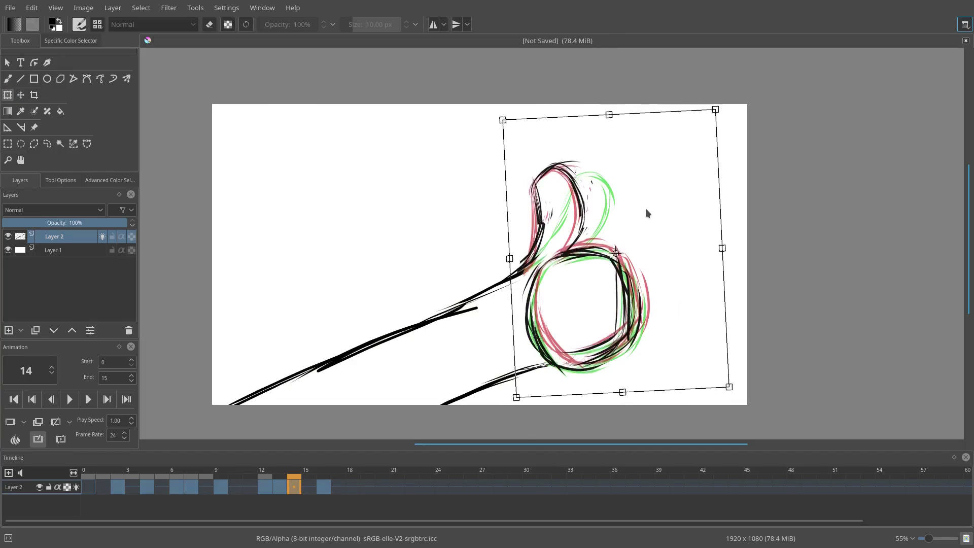
drag(646, 208, 650, 211)
drag(752, 183, 775, 191)
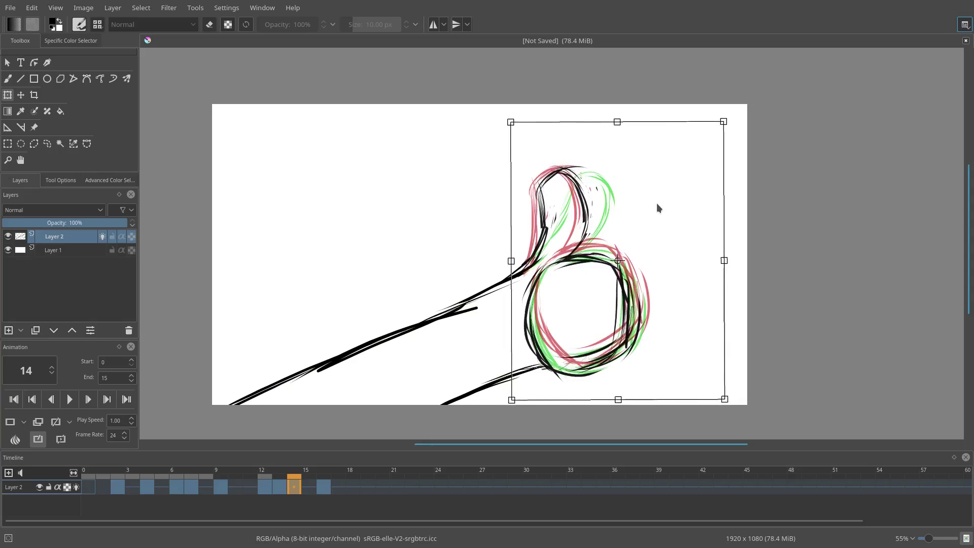
Apply the hand's transform, turn off Layer 2's onion skins, scrub to frame 3 and clear the selection
click(103, 486)
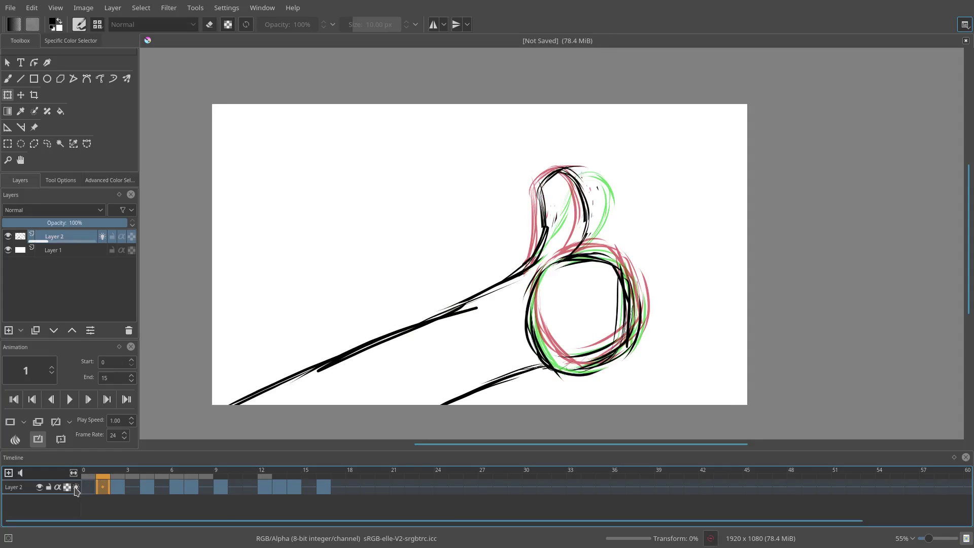
click(76, 488)
drag(87, 476, 136, 477)
click(141, 7)
click(152, 30)
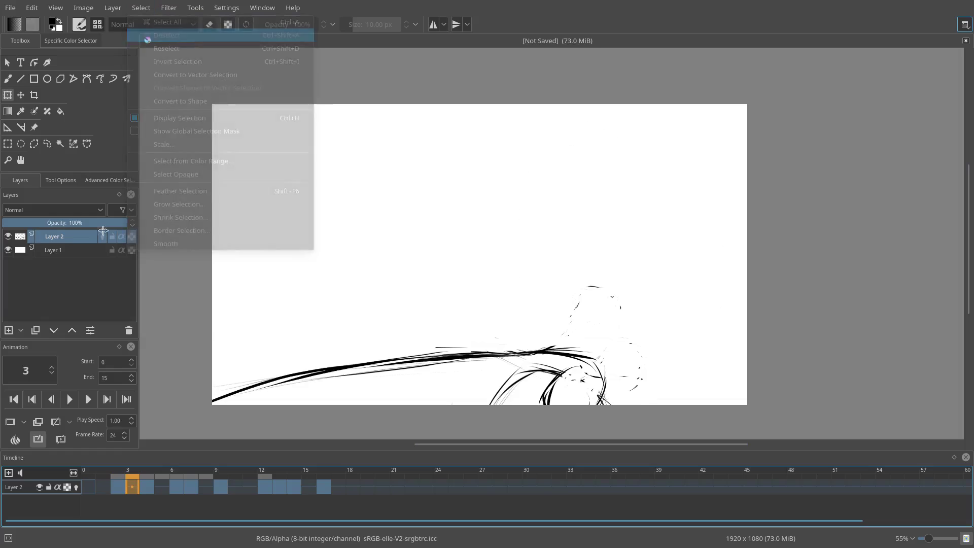
Scrub through the timeline past frame 16 and play the animation from its beginning to check the motion
click(106, 476)
drag(105, 475, 338, 475)
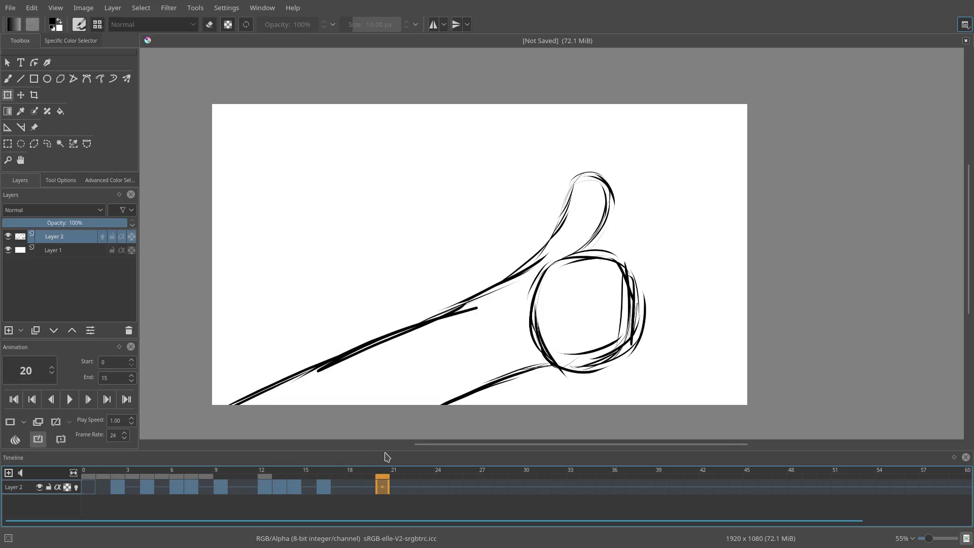
mouse_move(276, 474)
mouse_down()
mouse_move(323, 474)
mouse_move(221, 476)
mouse_up()
click(14, 399)
click(81, 400)
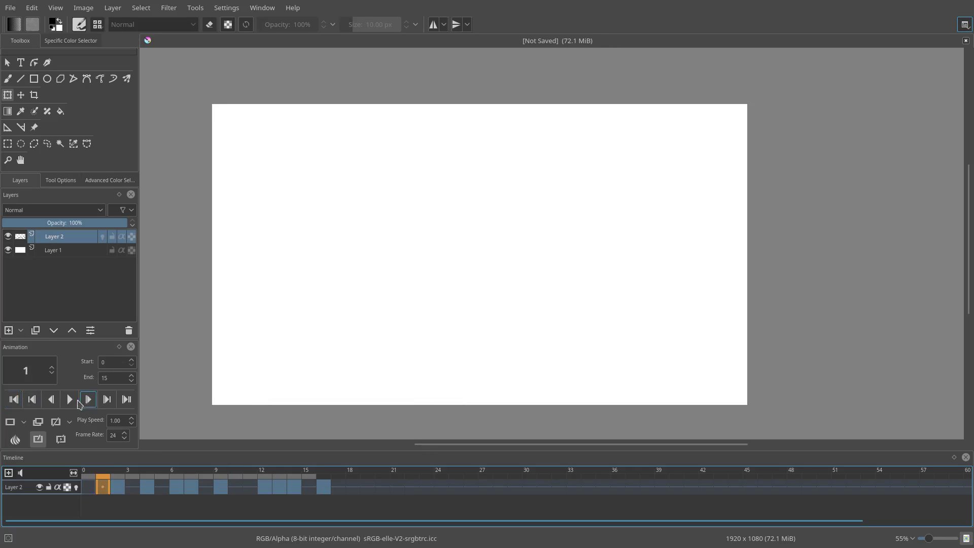
click(70, 400)
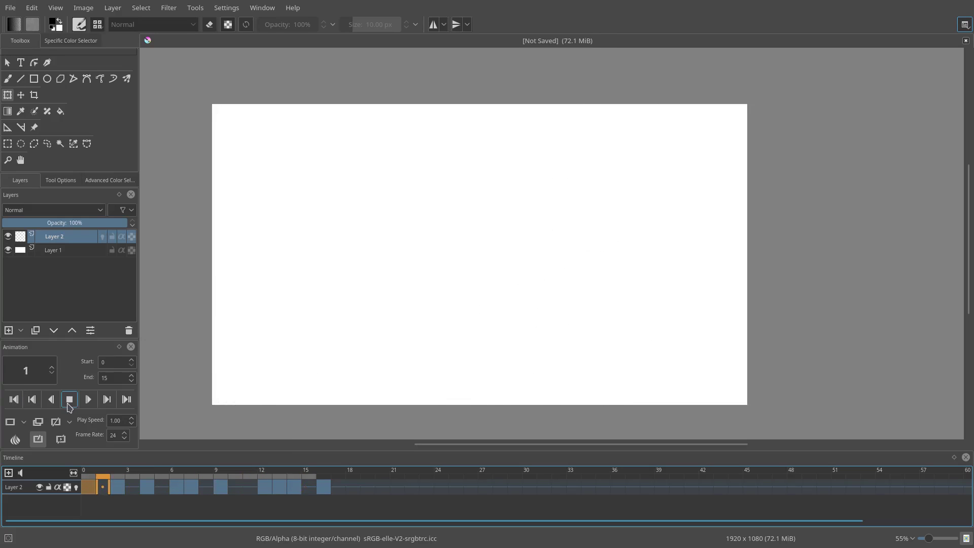
Turn on Layer 2's onion skins at frame 12 and lasso the whole hand
drag(236, 480, 269, 483)
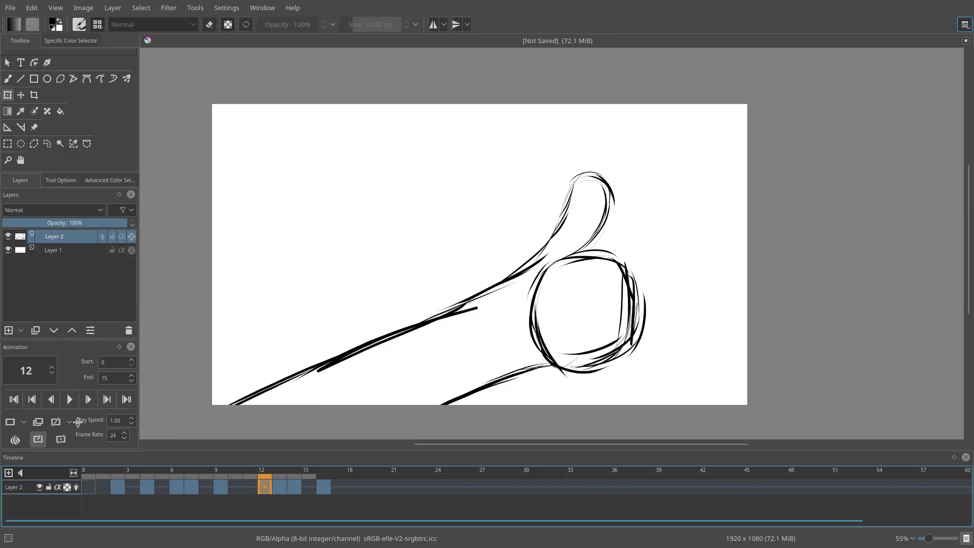
click(102, 236)
click(47, 144)
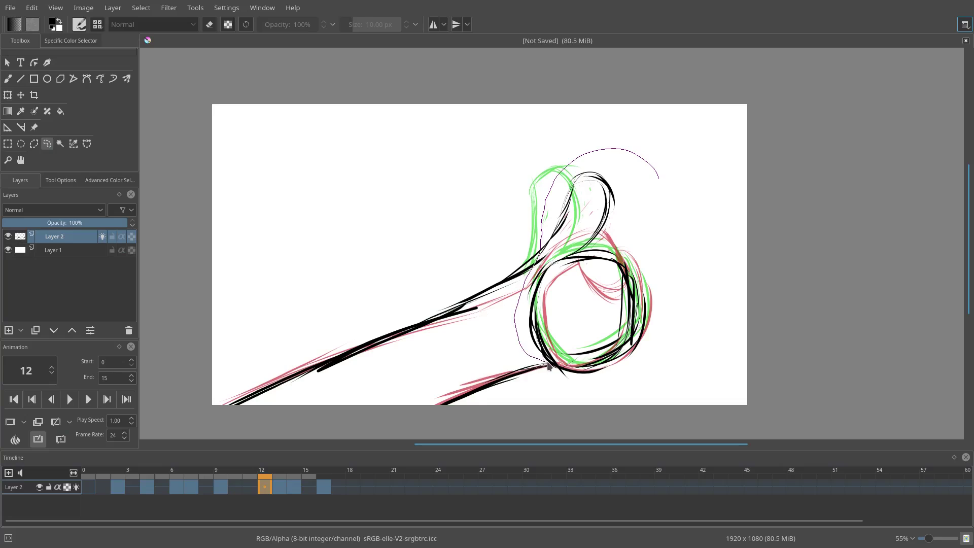
Rotate the frame 12 hand counterclockwise and shift it so its thumb leans toward the green onion-skin pose
click(7, 94)
drag(761, 186, 744, 163)
drag(625, 275, 621, 267)
drag(780, 209, 779, 205)
drag(653, 269, 652, 266)
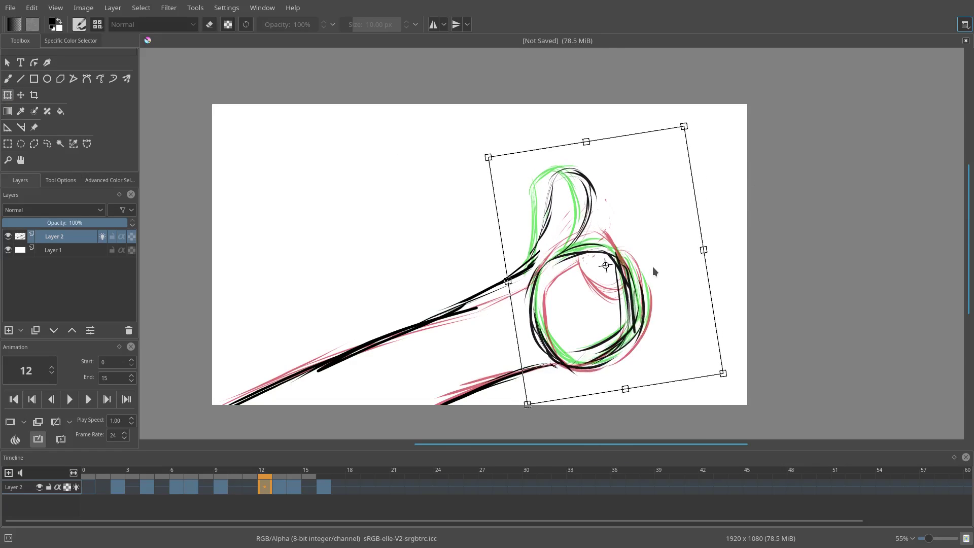
drag(745, 242, 744, 239)
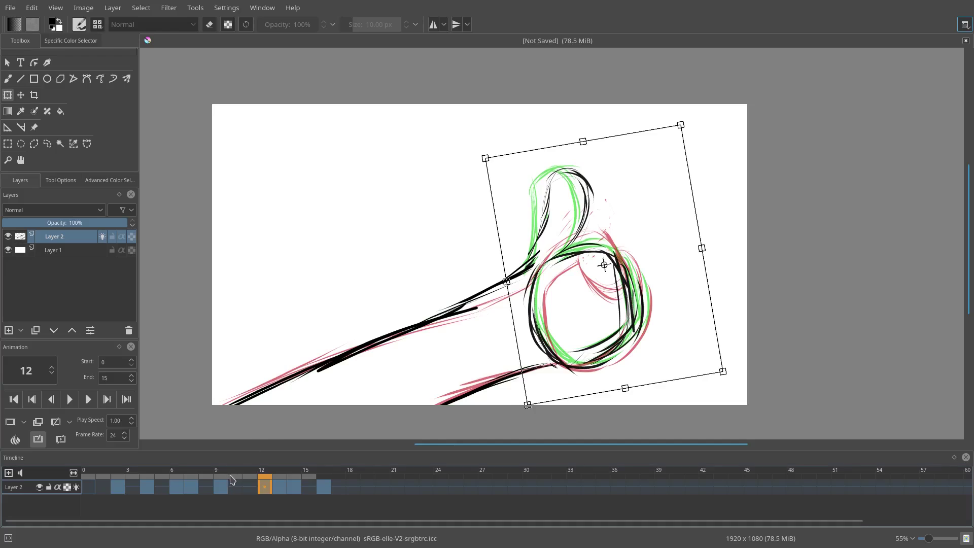
Apply the hand's transform, scrub to frame 17 and clear the selection
drag(232, 476, 336, 477)
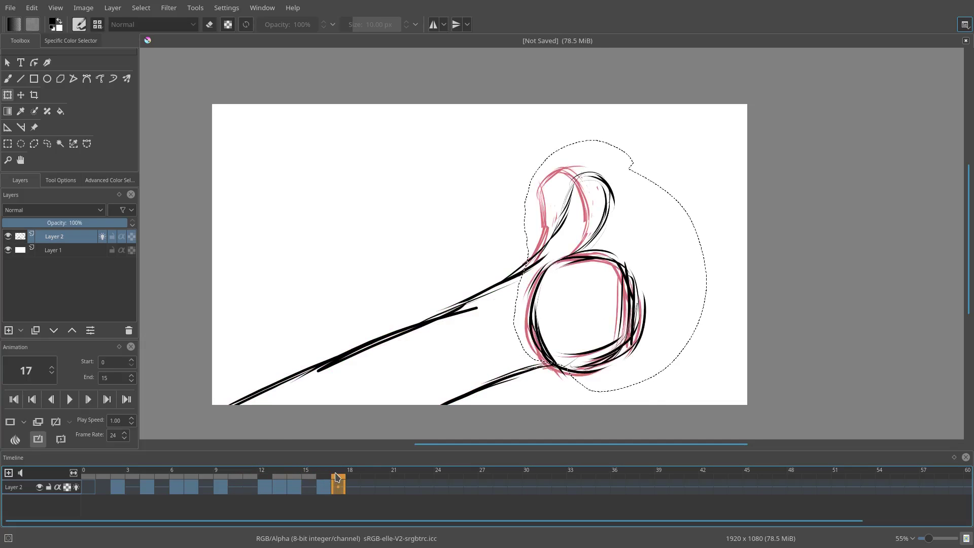
click(141, 7)
click(152, 35)
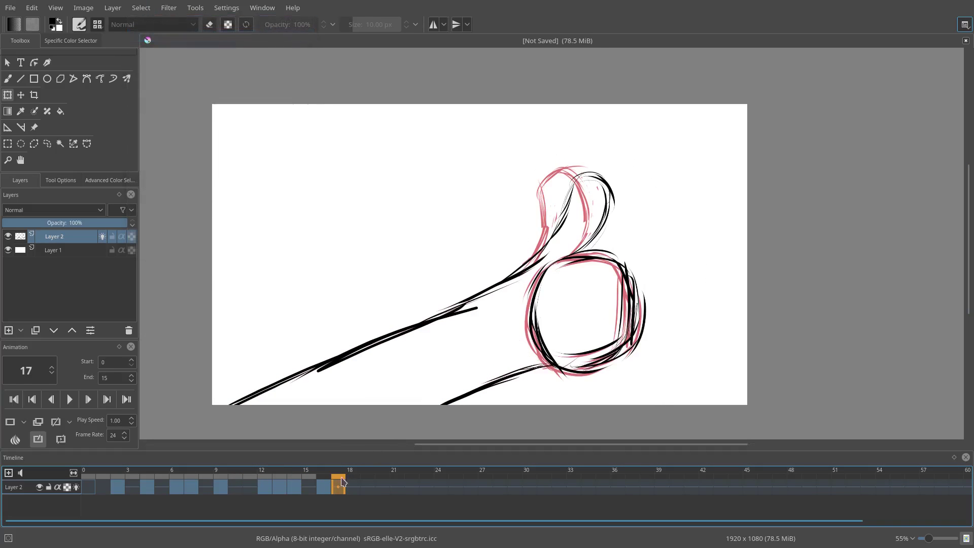
Set the animation's end frame to 20
click(308, 477)
key(Return)
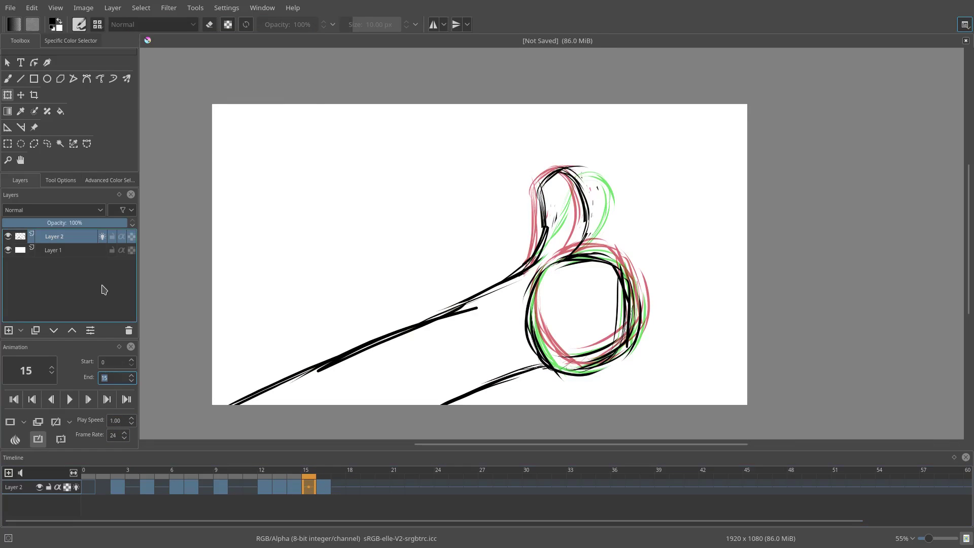
key(Return)
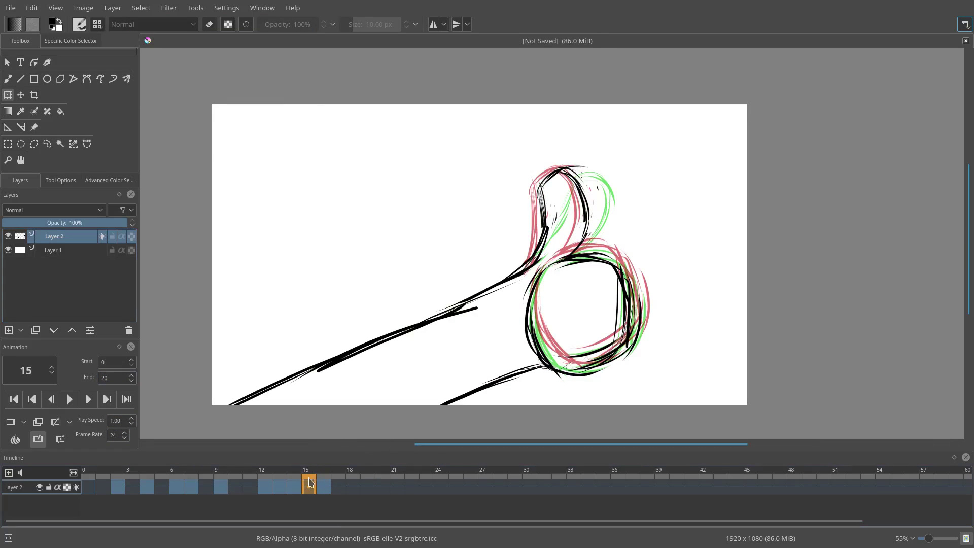
Lasso the hand on frame 19 and rotate it slightly clockwise at the wrist
click(327, 491)
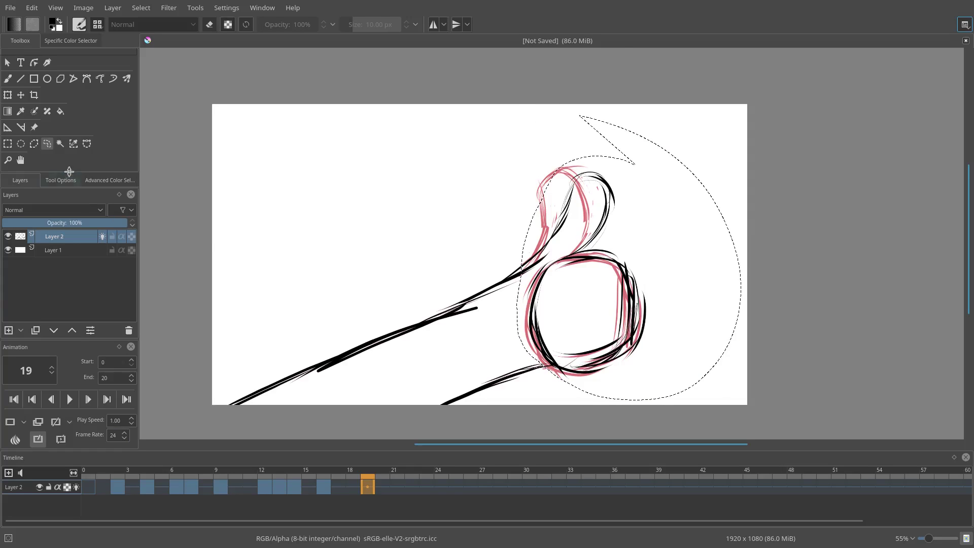
click(35, 144)
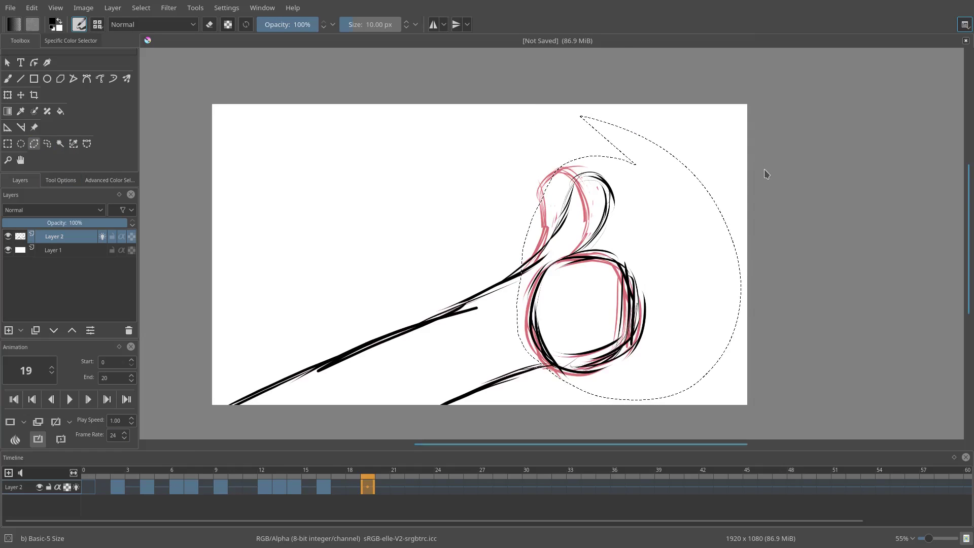
key(ctrl+t)
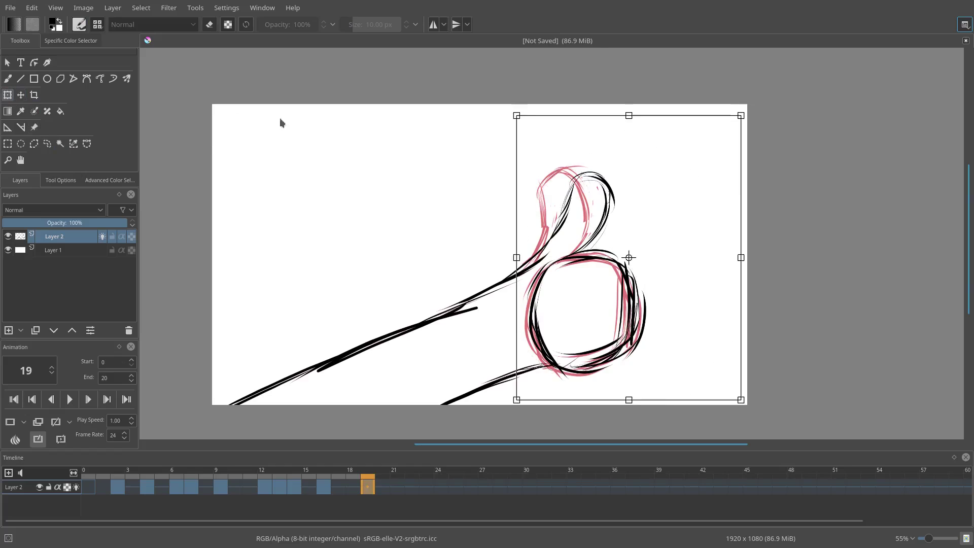
mouse_move(794, 176)
mouse_down()
mouse_move(671, 226)
mouse_move(741, 203)
mouse_move(703, 205)
mouse_up()
Lasso the entire arm and hand on frame 19 and start a free transform on them
click(48, 144)
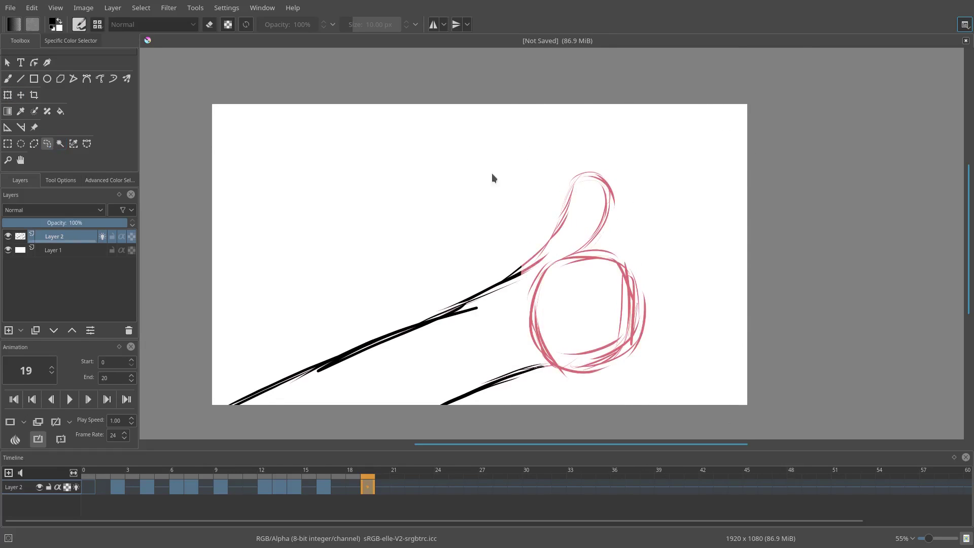
mouse_move(624, 171)
mouse_down()
mouse_move(559, 176)
mouse_move(523, 271)
mouse_up()
mouse_move(592, 258)
mouse_down()
mouse_move(634, 164)
mouse_move(679, 153)
mouse_move(622, 191)
mouse_up()
click(11, 97)
click(47, 144)
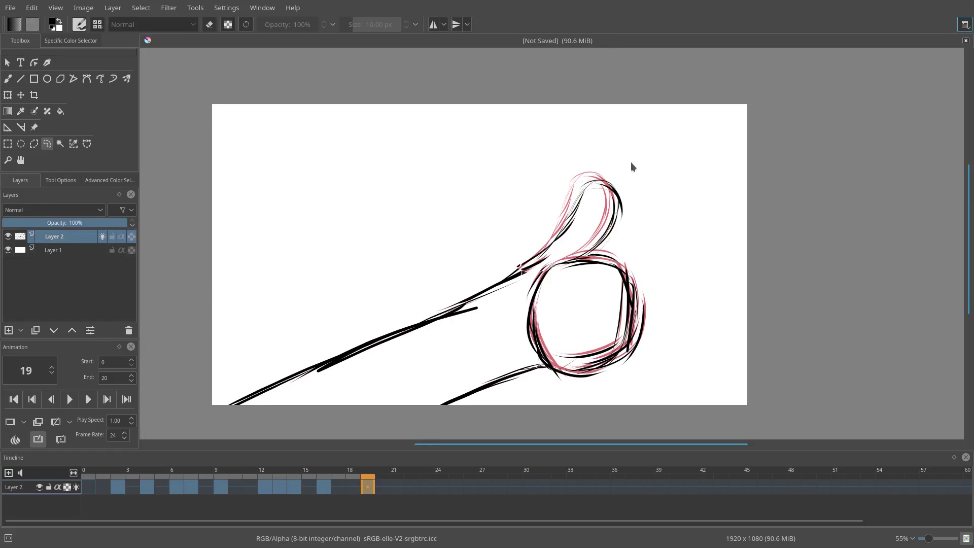
drag(662, 152, 220, 339)
drag(669, 141, 597, 99)
click(9, 96)
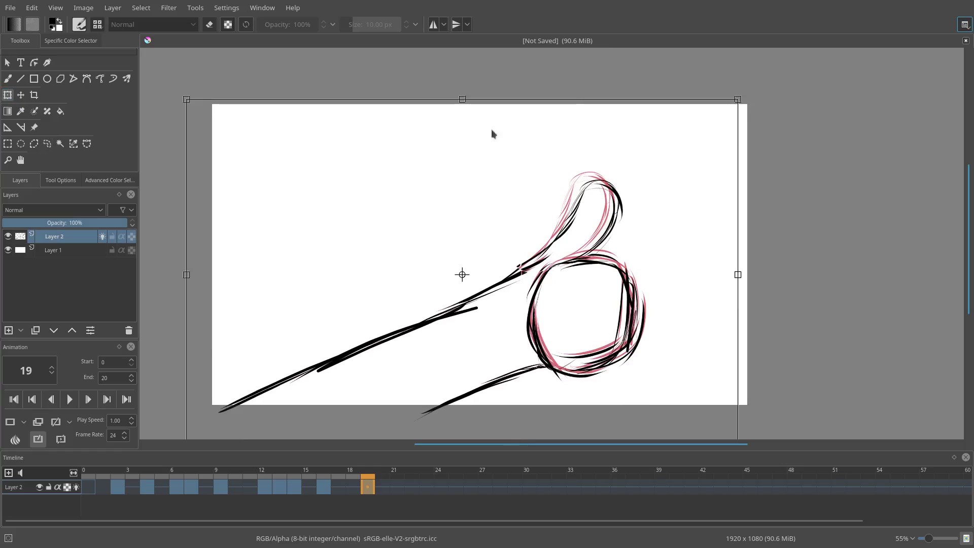
Rotate the frame 19 arm clockwise and reposition it so the hand sits below the red onion-skin pose
drag(796, 138, 791, 150)
drag(577, 238, 585, 242)
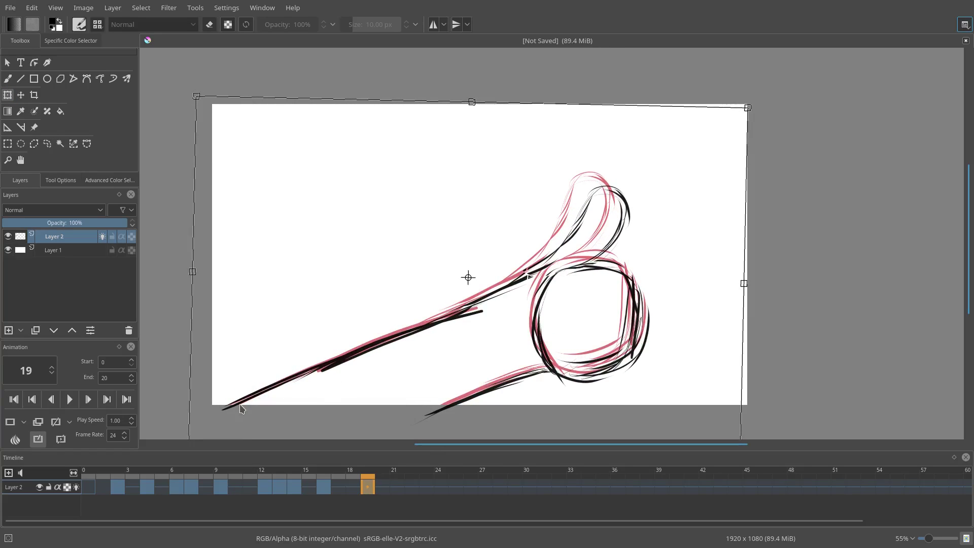
drag(251, 384, 242, 407)
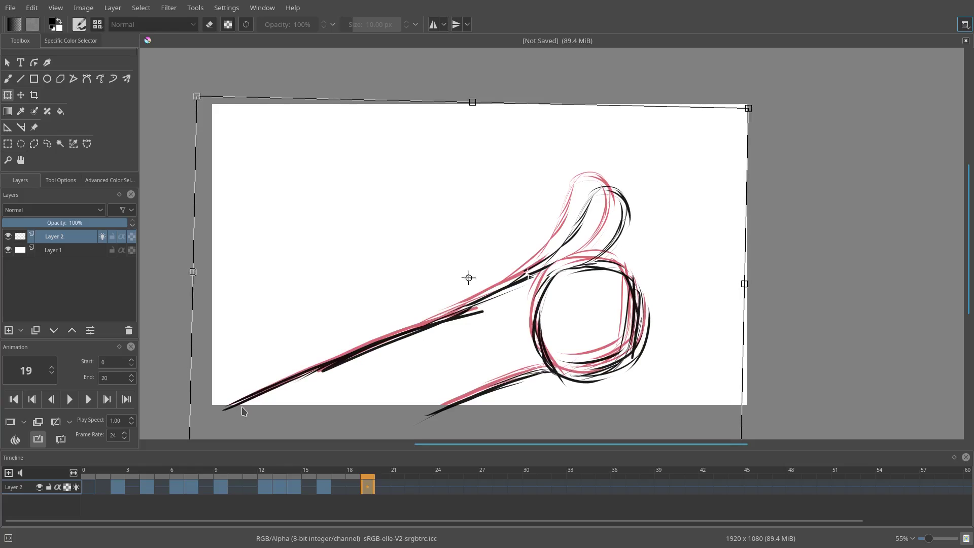
mouse_move(296, 331)
mouse_down()
mouse_move(287, 312)
mouse_move(298, 335)
mouse_up()
drag(891, 214, 847, 242)
drag(447, 331, 437, 332)
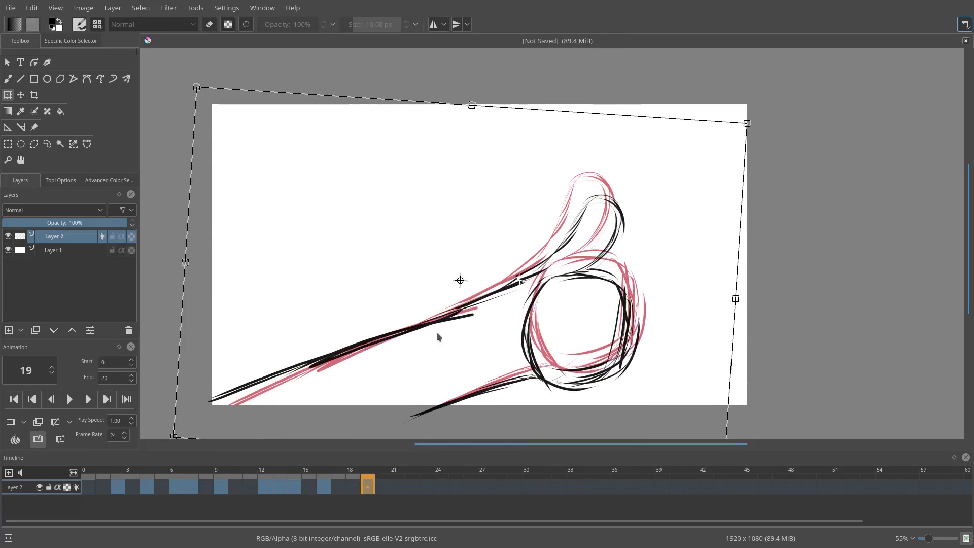
drag(376, 335, 392, 341)
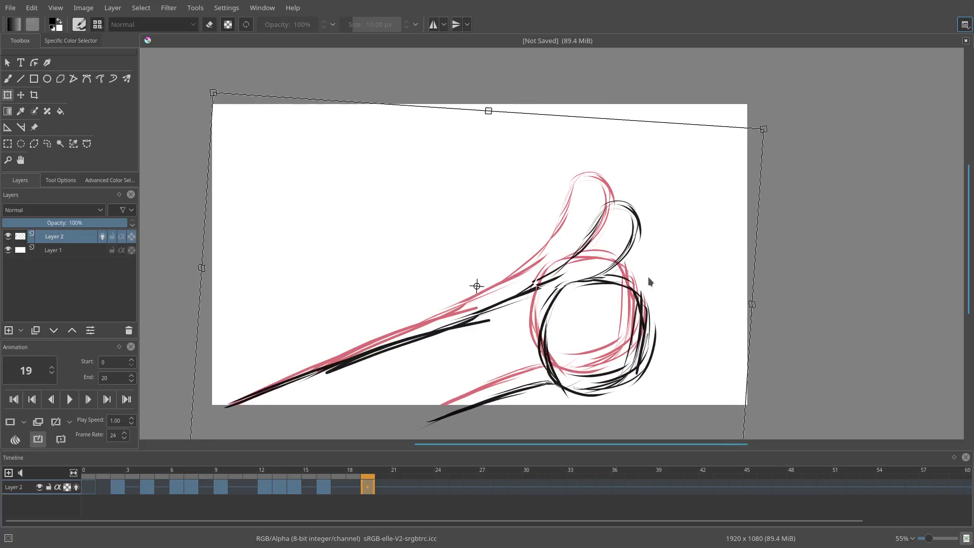
Rotate the frame 19 arm back counterclockwise and line its forearm up with the red onion skin
drag(866, 255, 861, 199)
drag(756, 261, 757, 280)
drag(654, 288, 638, 275)
mouse_move(816, 246)
mouse_down()
mouse_move(706, 251)
mouse_move(610, 278)
mouse_up()
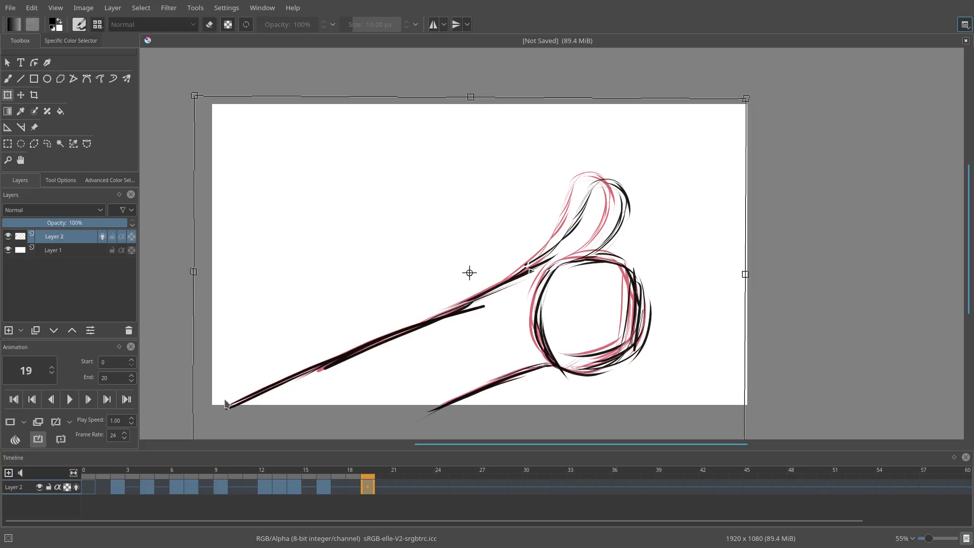
Apply the arm's transform, return to frame 0 and clear the selection
click(87, 473)
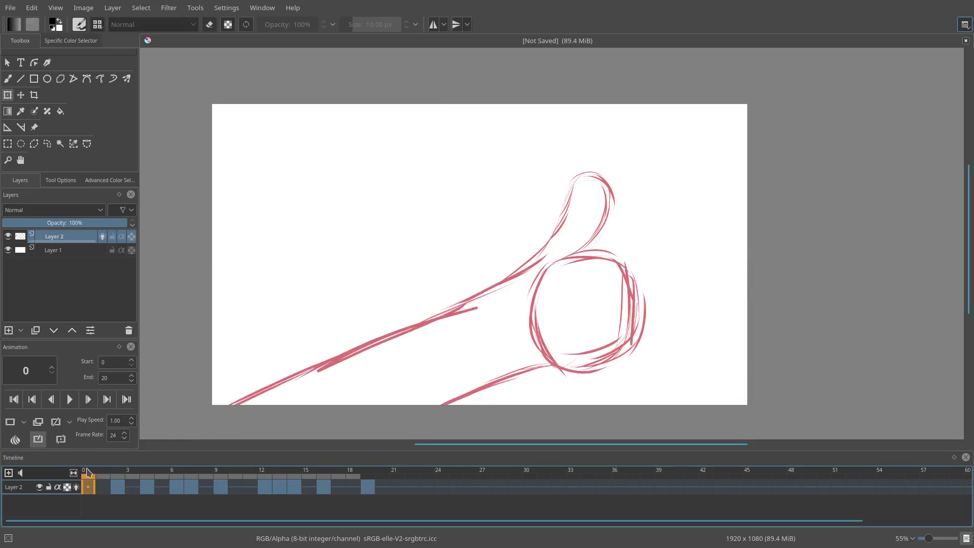
click(141, 8)
click(146, 35)
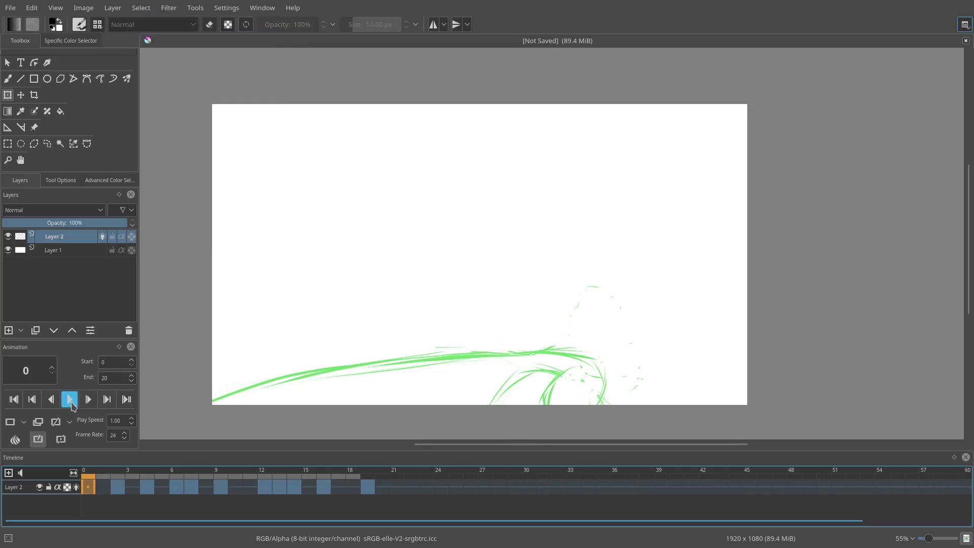
Play back the extended animation and set its frame rate to 30
click(72, 405)
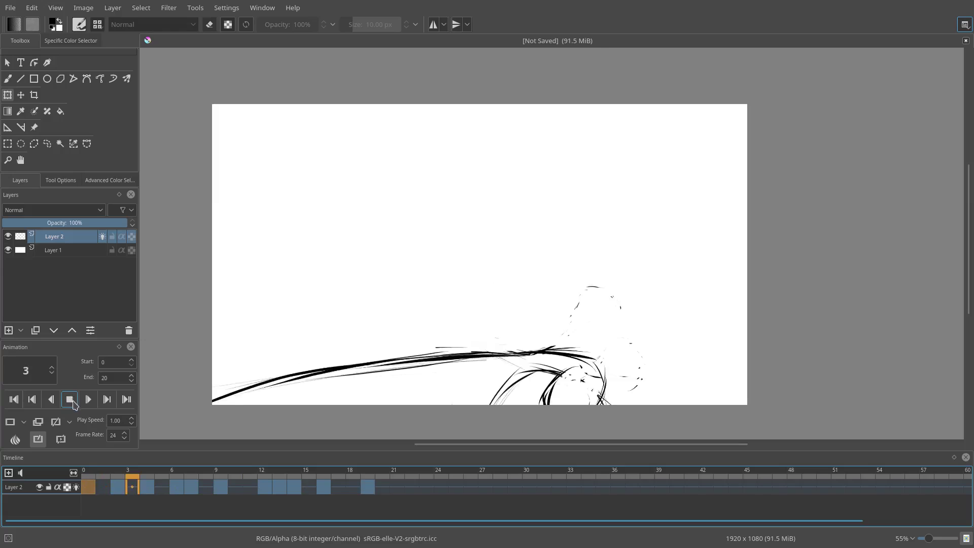
double_click(118, 437)
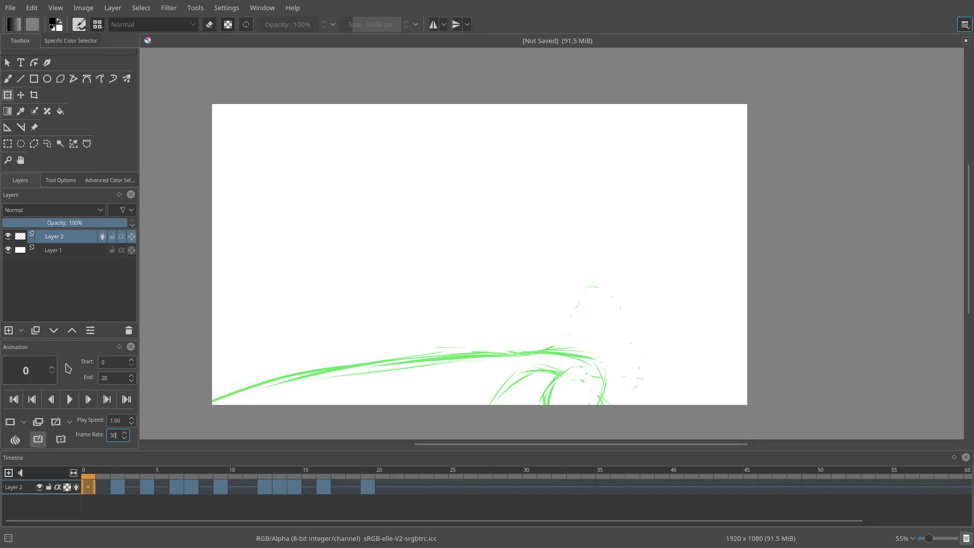